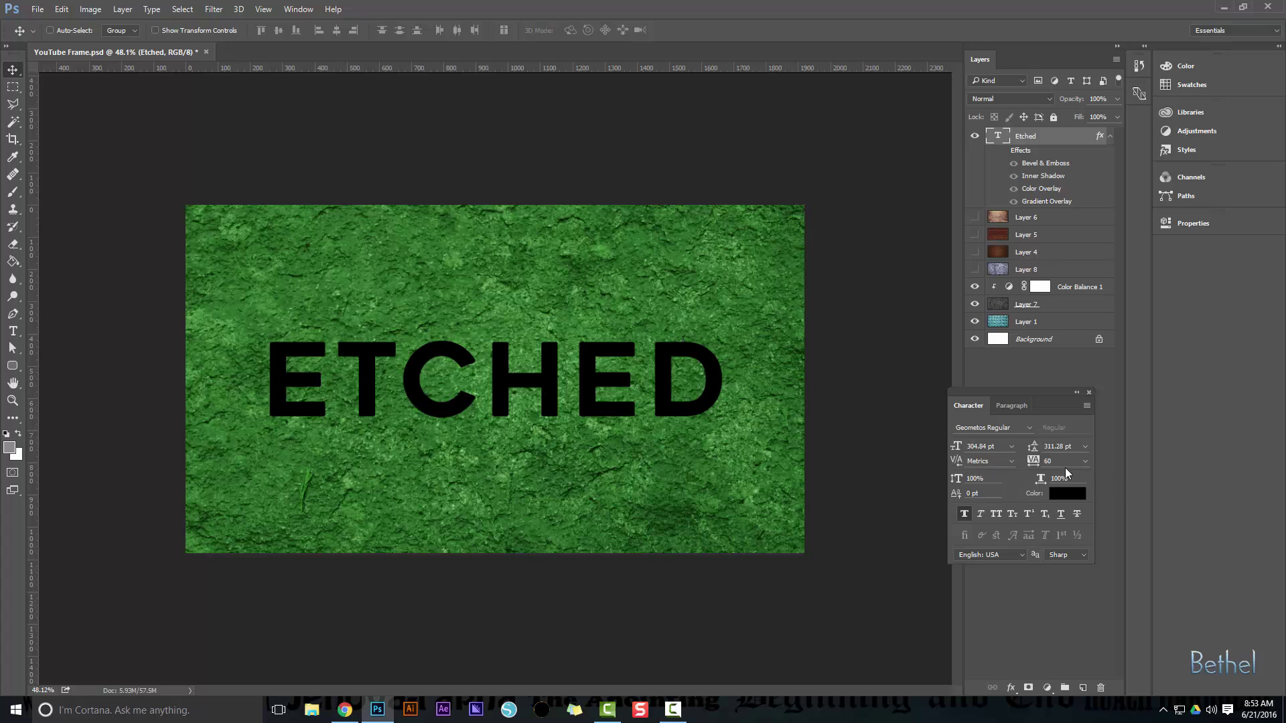
Step: Set the ETCHED text's tracking to 60 in the Character panel
drag(1058, 462, 1044, 463)
key(BackSpace)
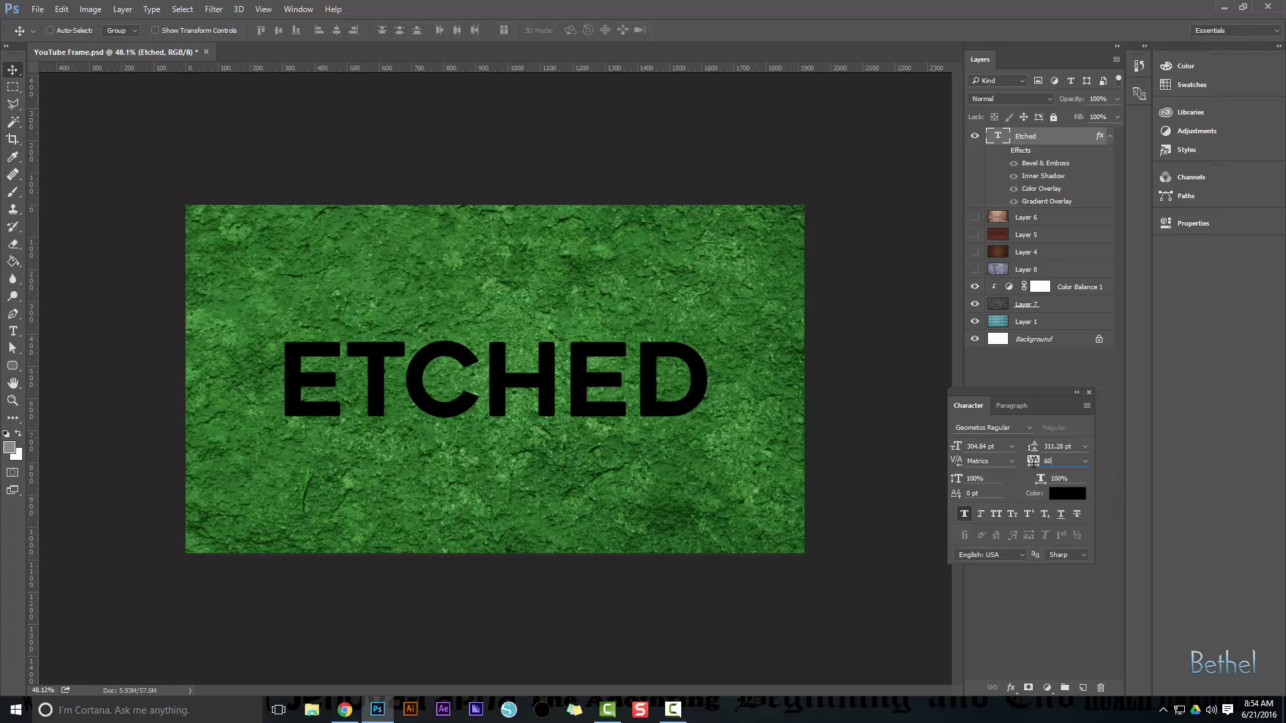
key(Escape)
key(Return)
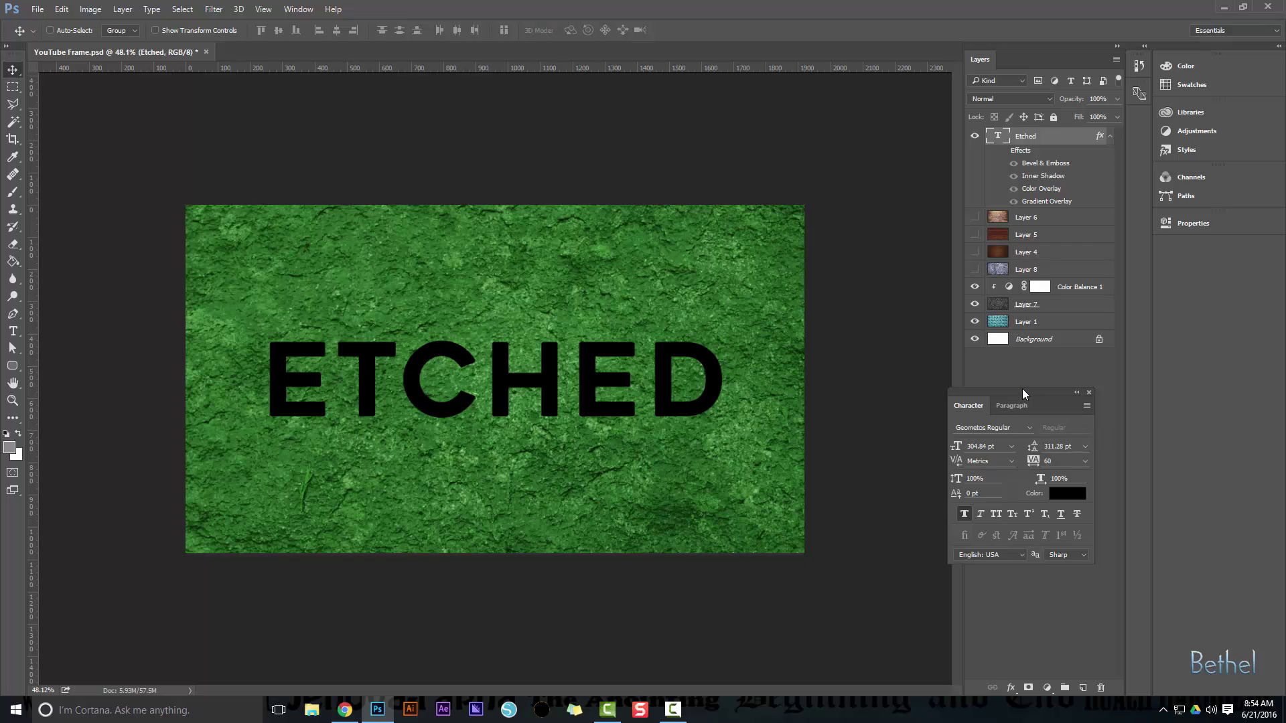
Step: Change the ETCHED text colour to white (#ffffff)
click(1072, 495)
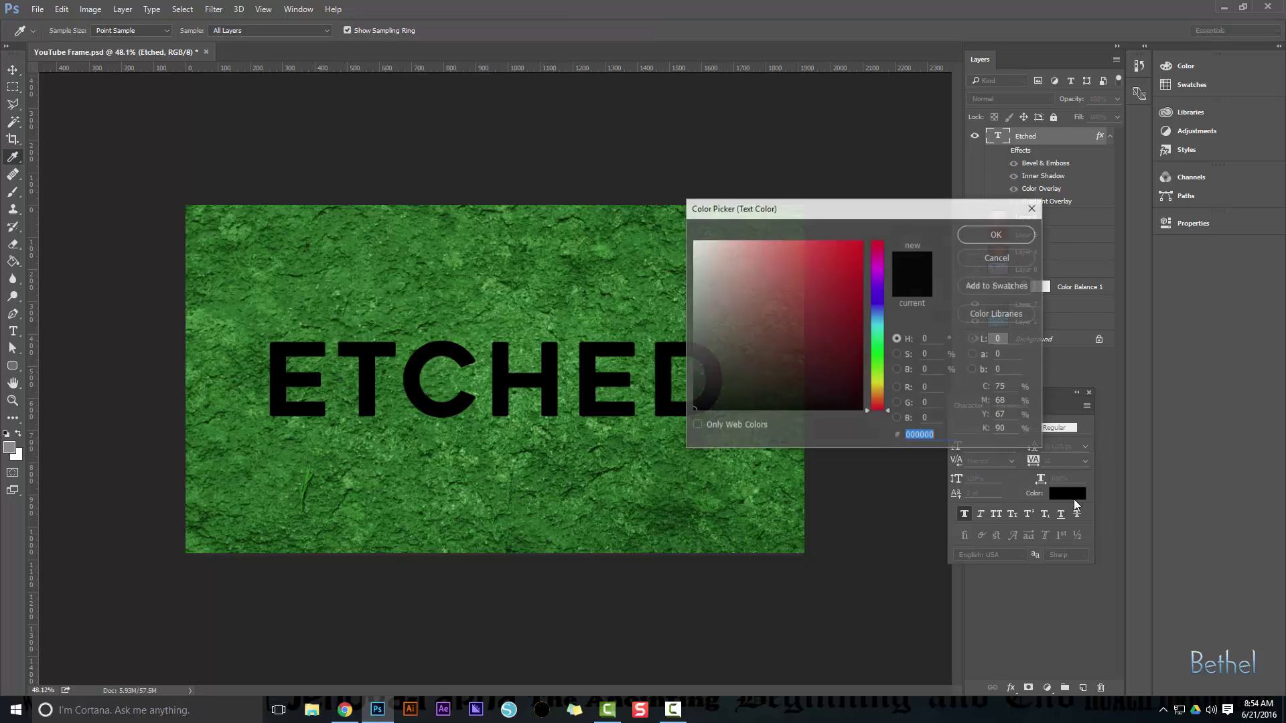
text(ffffff)
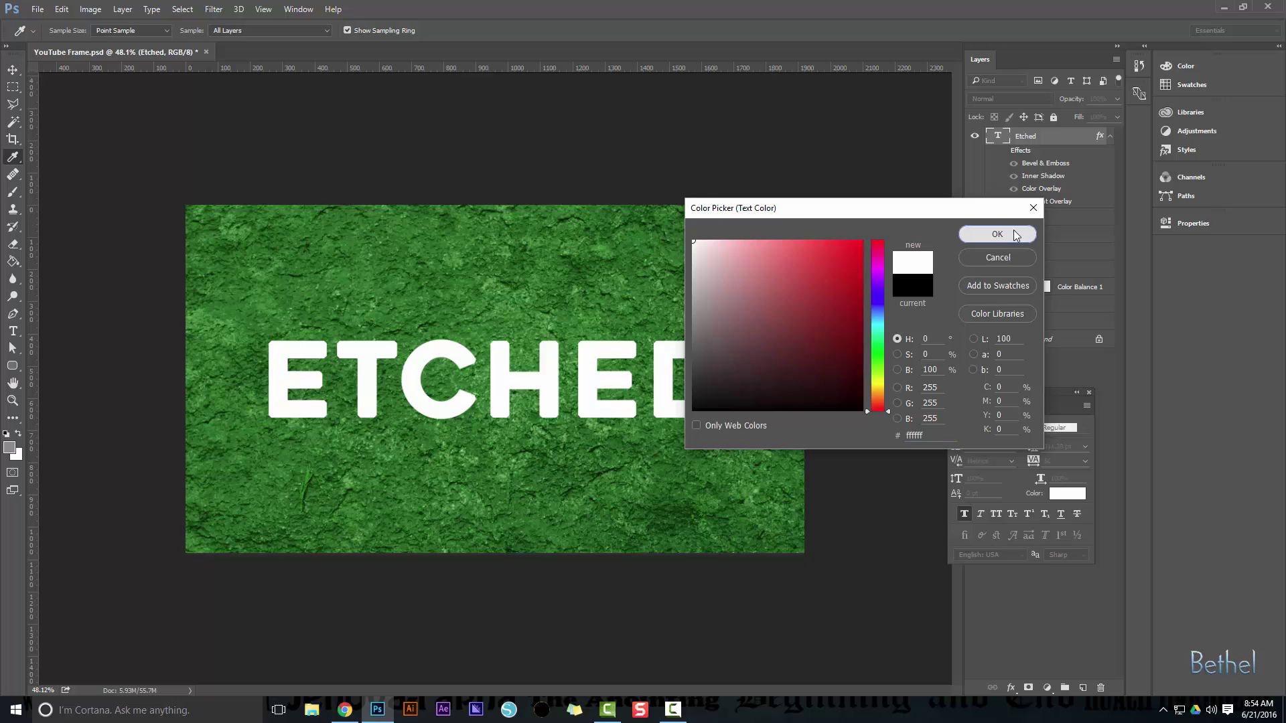
click(1015, 234)
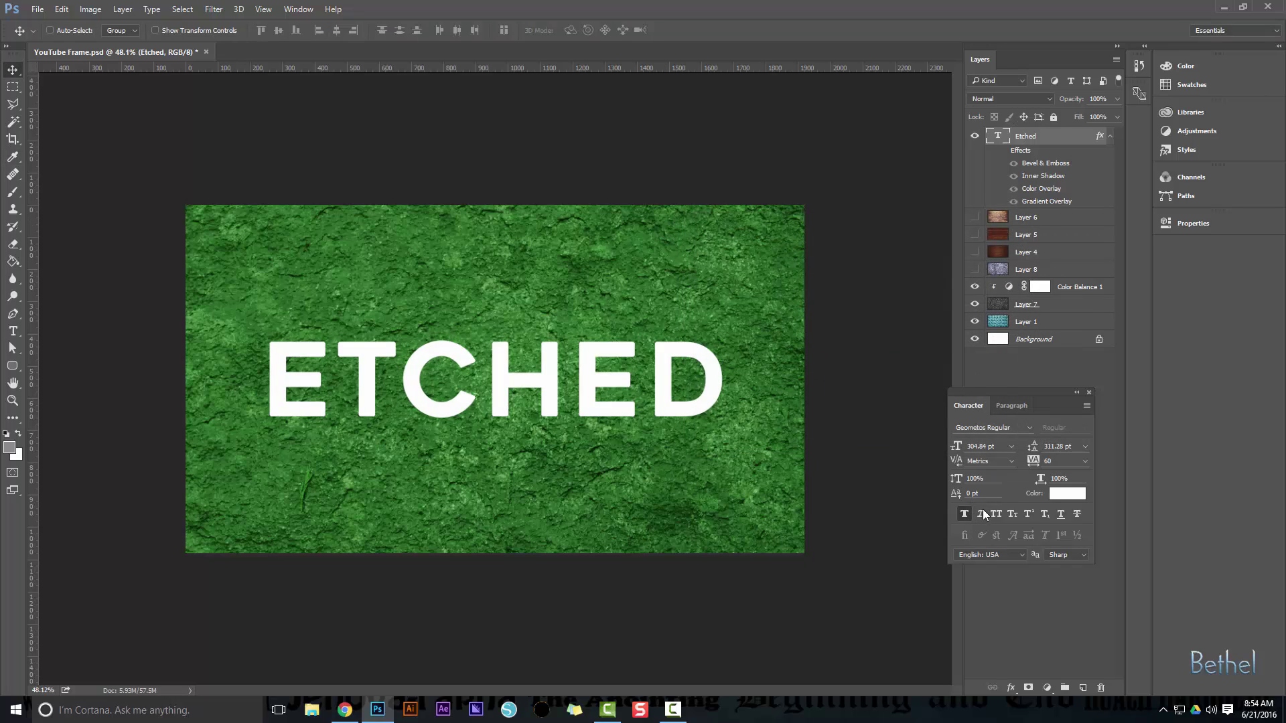
Step: Set the ETCHED layer's blend mode to Multiply and make its effects visible
click(1047, 101)
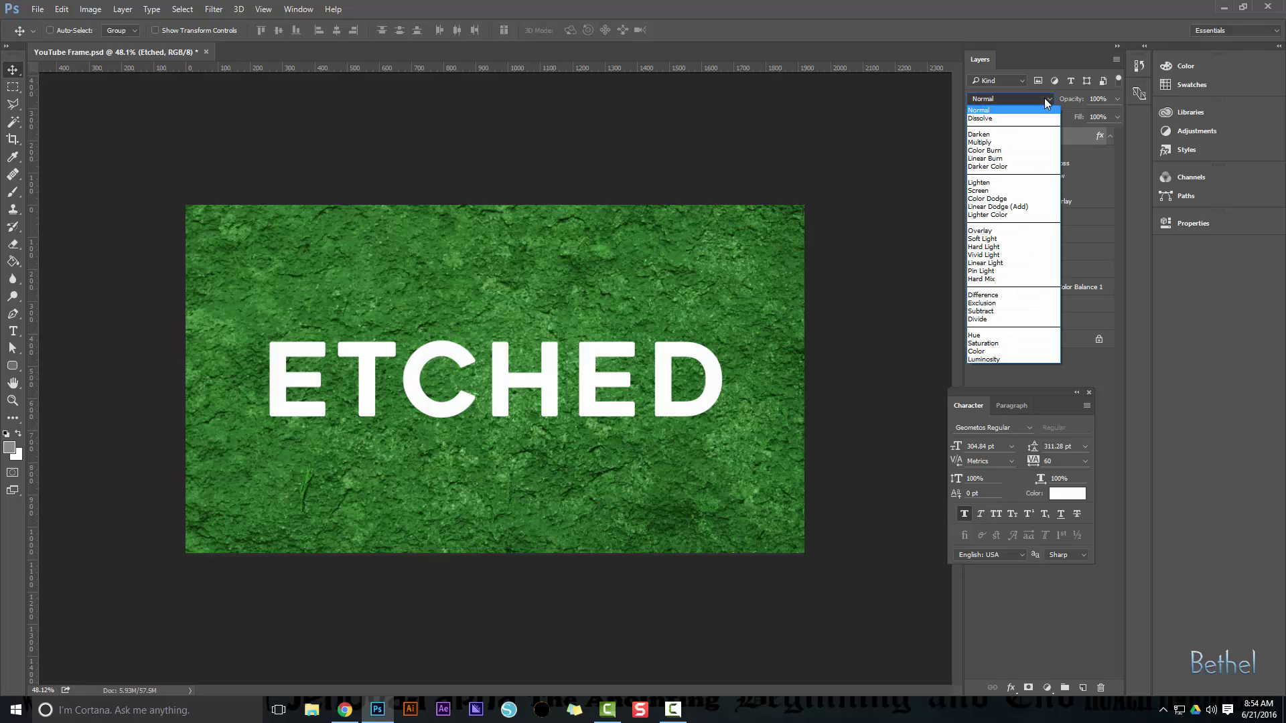
click(988, 142)
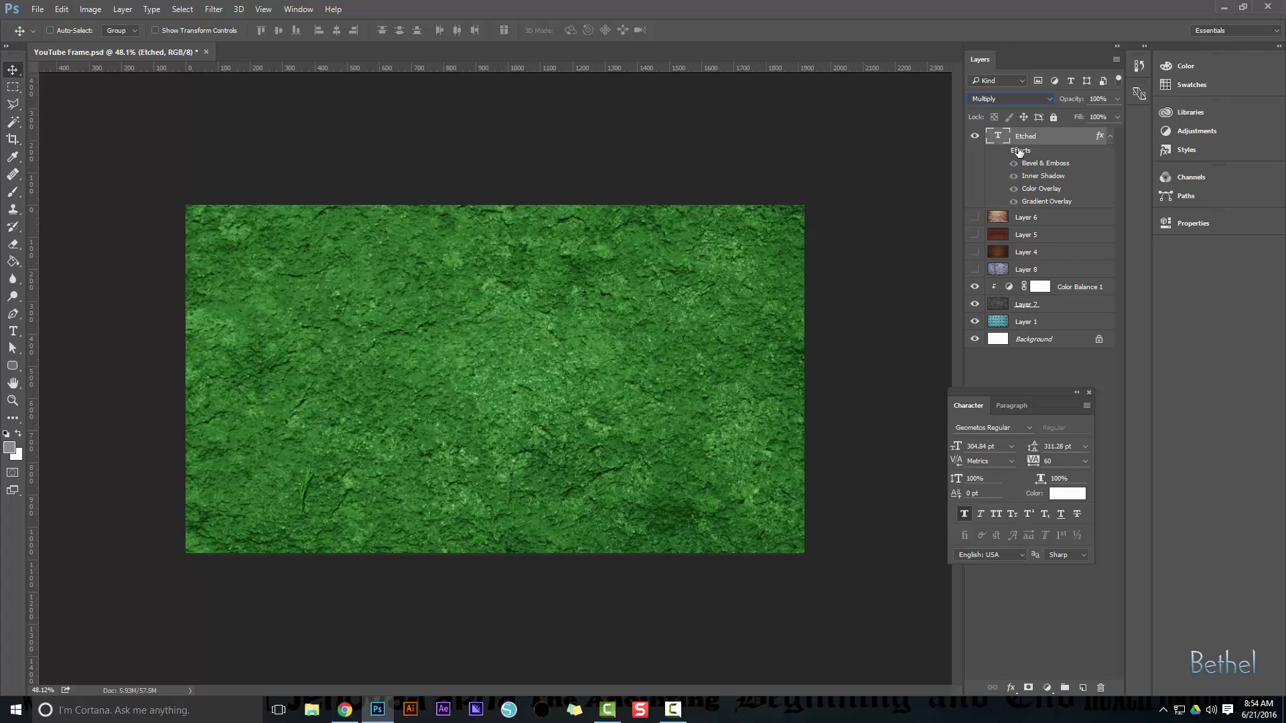
click(1011, 687)
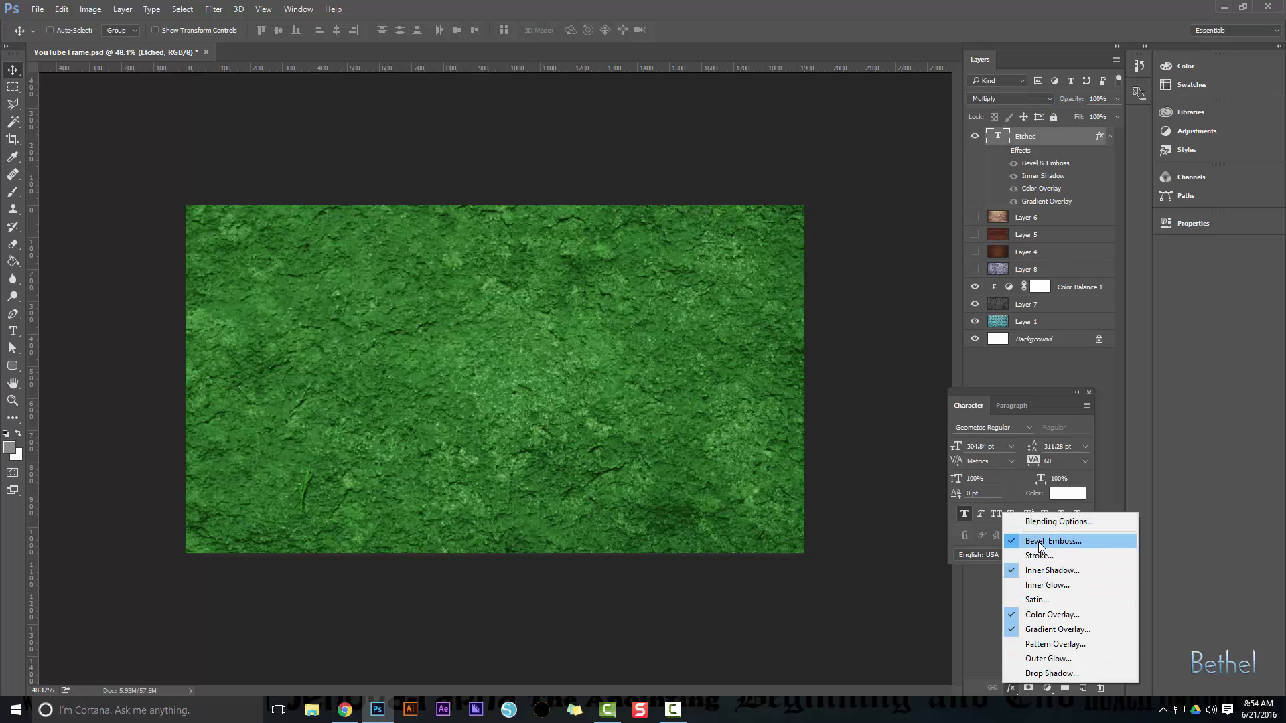
click(1006, 151)
click(1003, 152)
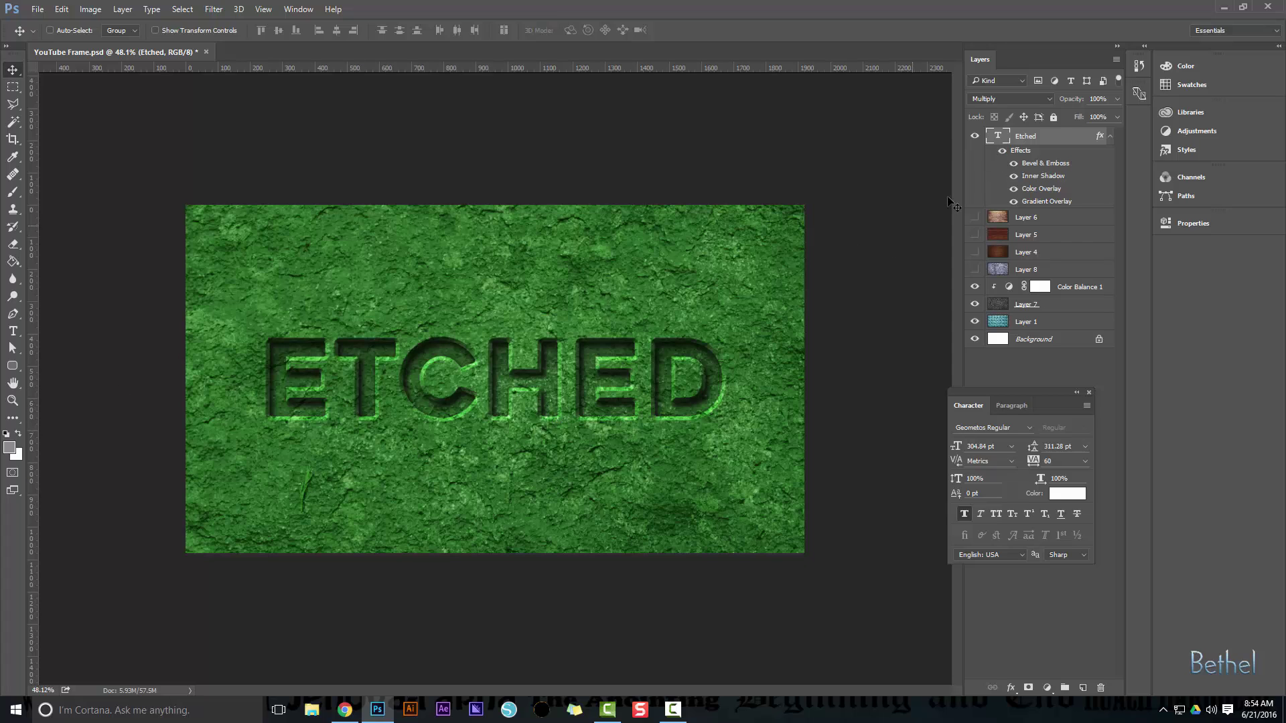
Step: In ETCHED's Layer Style, switch the Bevel & Emboss technique from Chisel Hard to Chisel Soft
double_click(1022, 153)
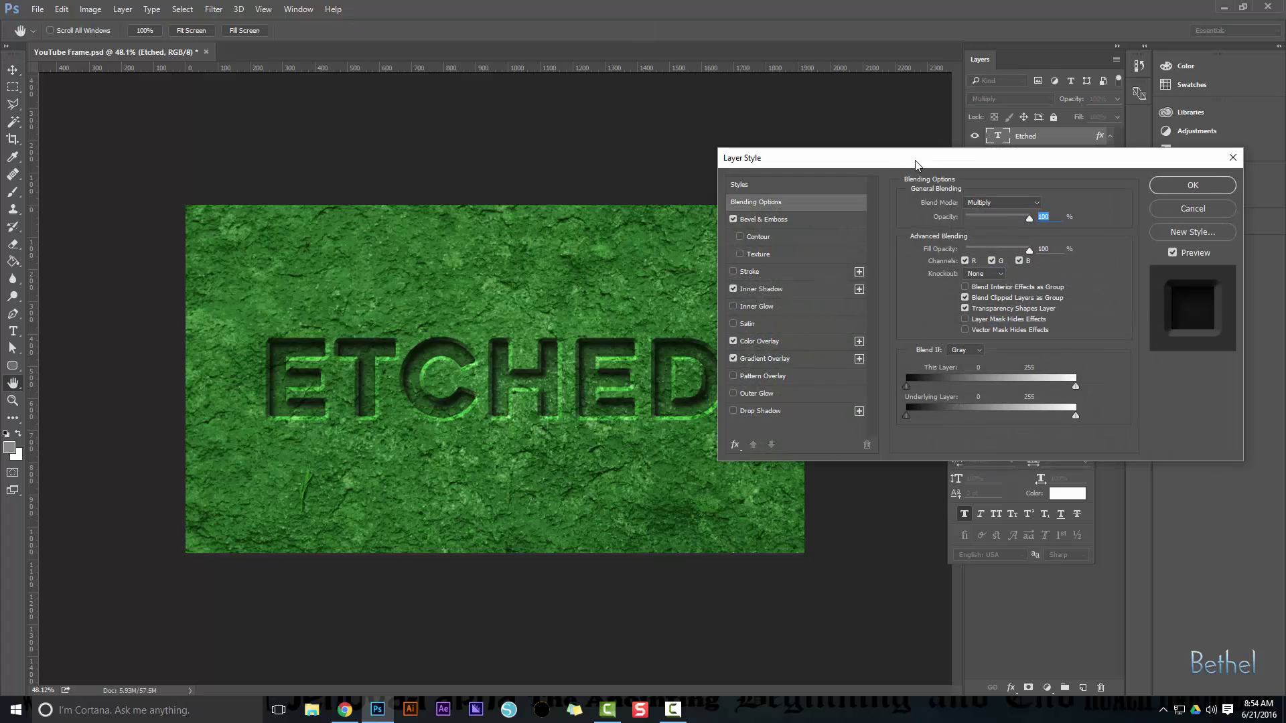
click(800, 226)
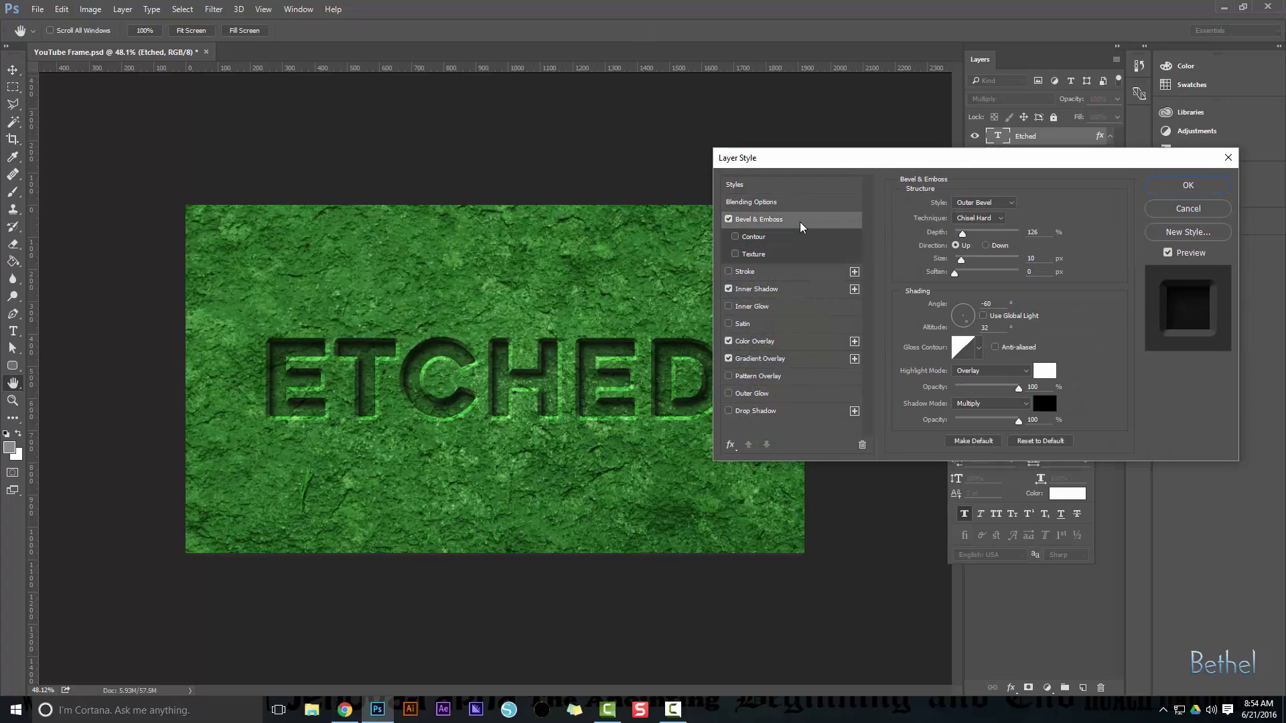
click(998, 219)
click(986, 246)
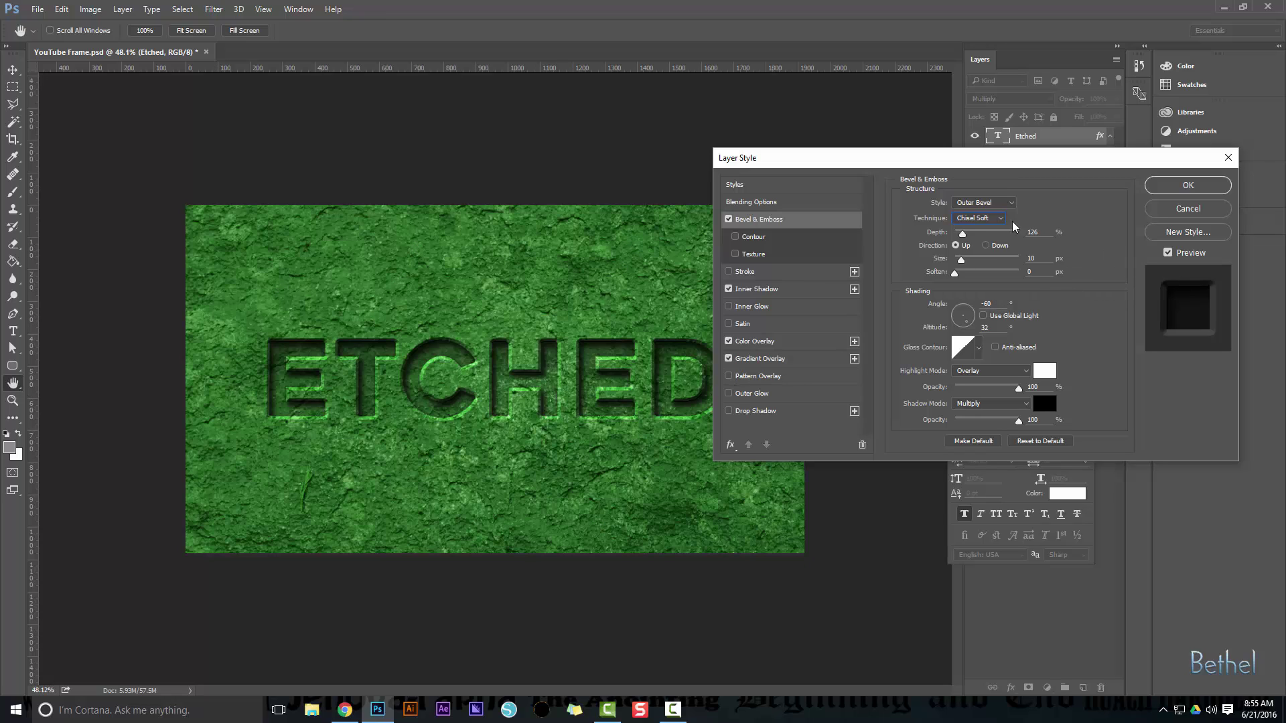
click(1031, 274)
mouse_move(961, 276)
mouse_down()
mouse_move(1031, 285)
mouse_move(939, 285)
mouse_up()
mouse_move(1019, 388)
mouse_down()
mouse_move(923, 395)
mouse_move(1034, 395)
mouse_up()
drag(1019, 422, 923, 427)
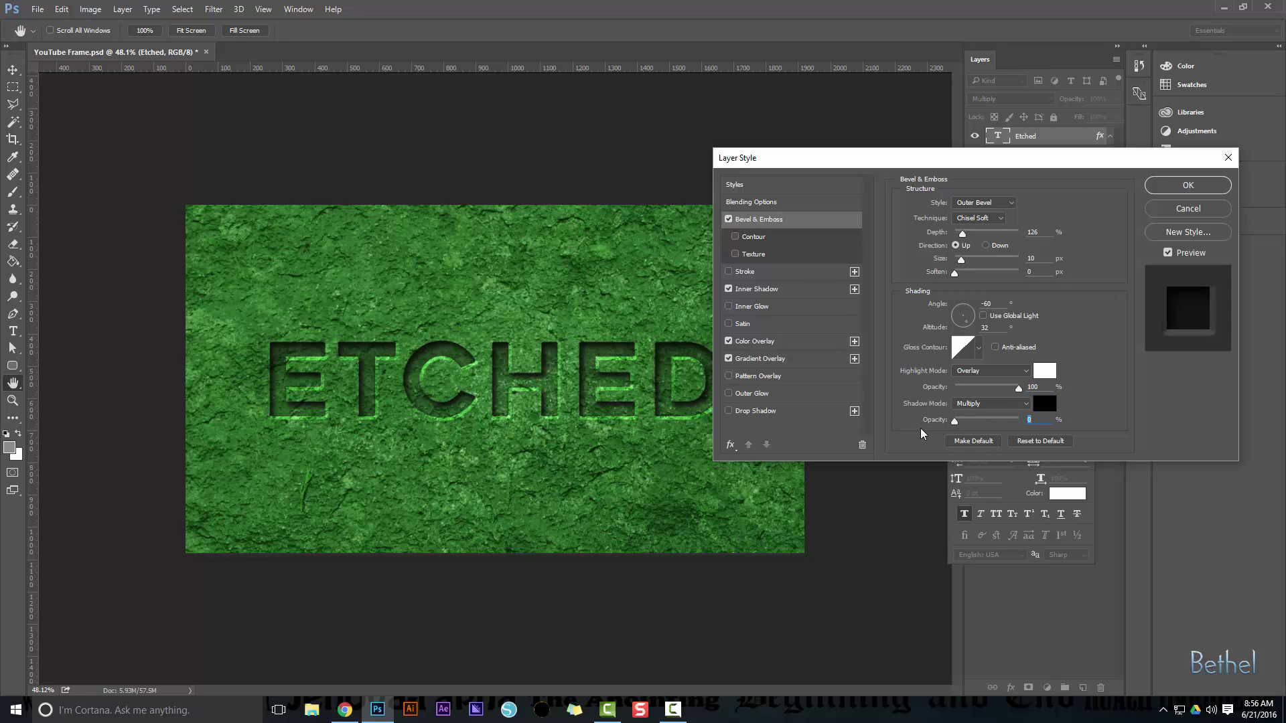
drag(921, 428, 1029, 429)
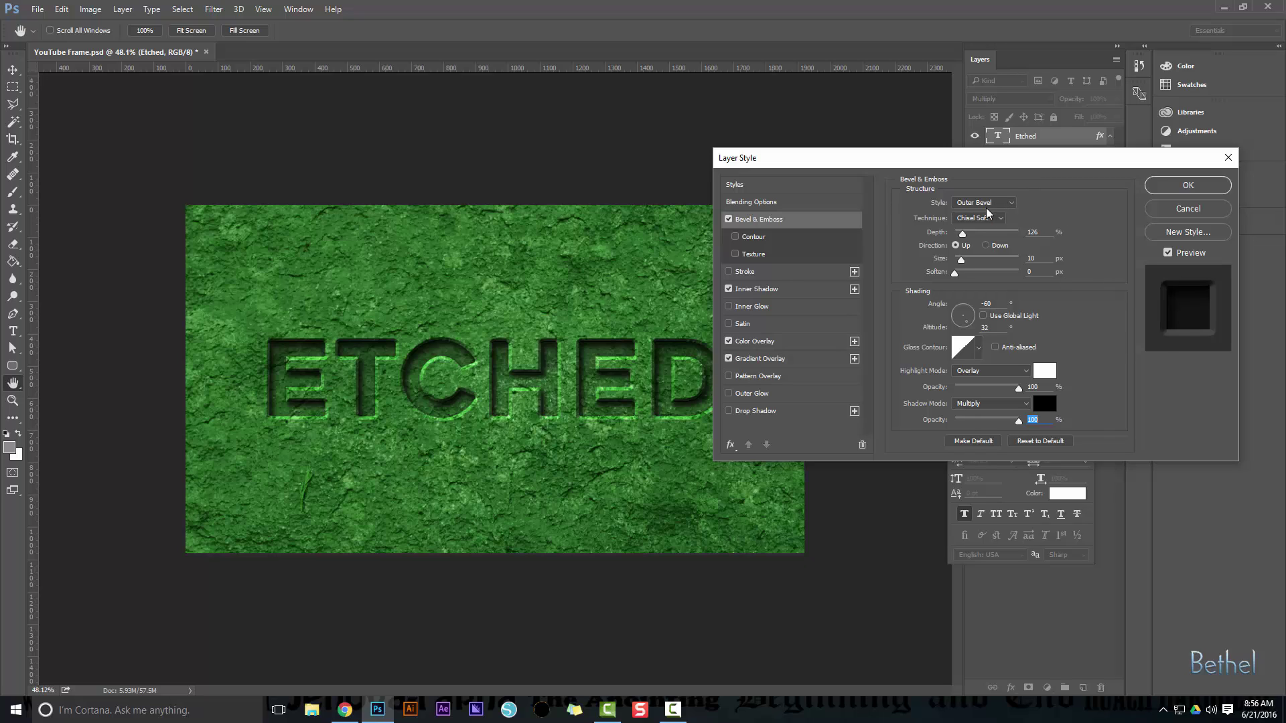
click(797, 291)
Step: Turn off Inner Shadow, Color Overlay and Gradient Overlay on ETCHED
click(729, 289)
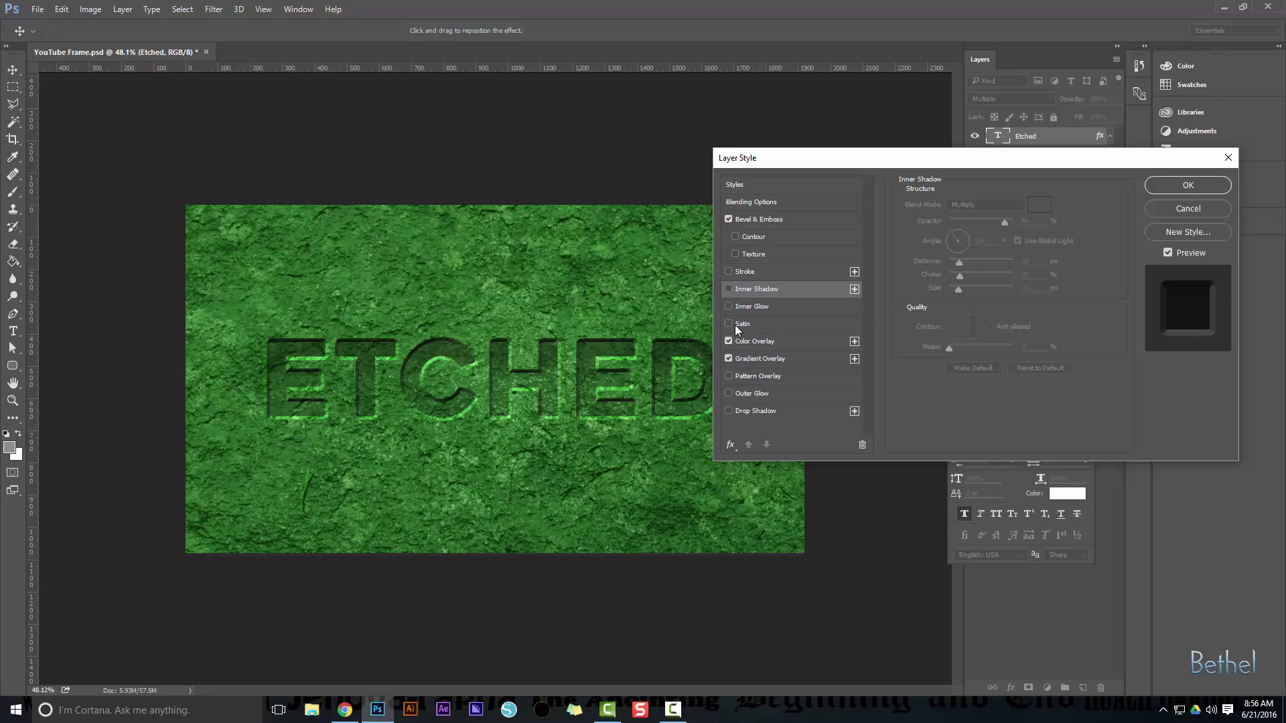
click(728, 341)
click(728, 360)
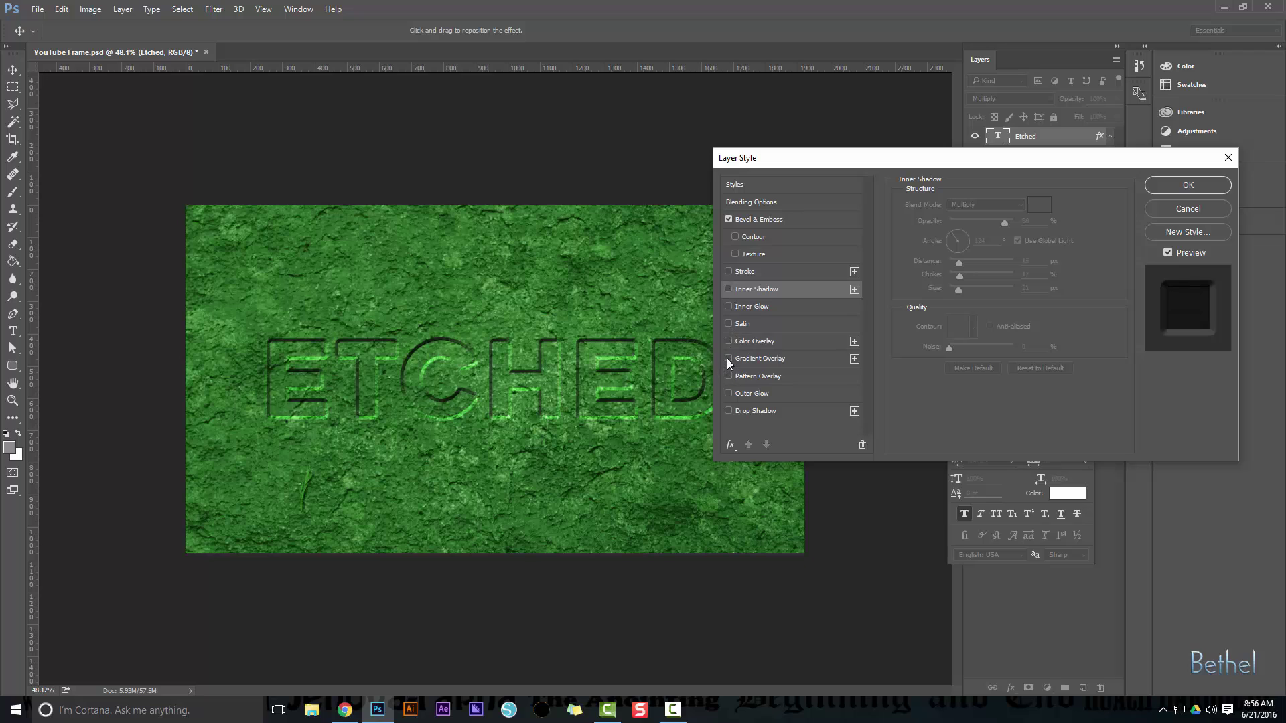
Step: Re-enable Inner Shadow with lighter opacity (83%) and a size of about 25 px
click(787, 222)
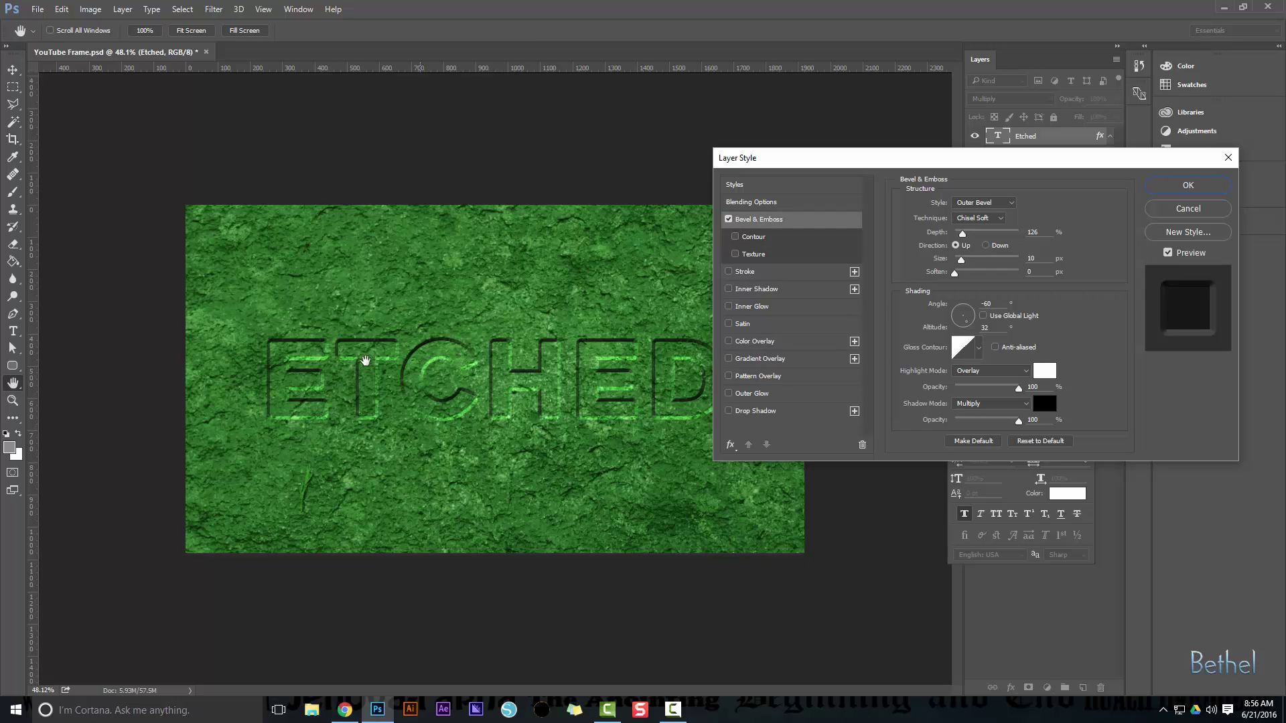
click(788, 291)
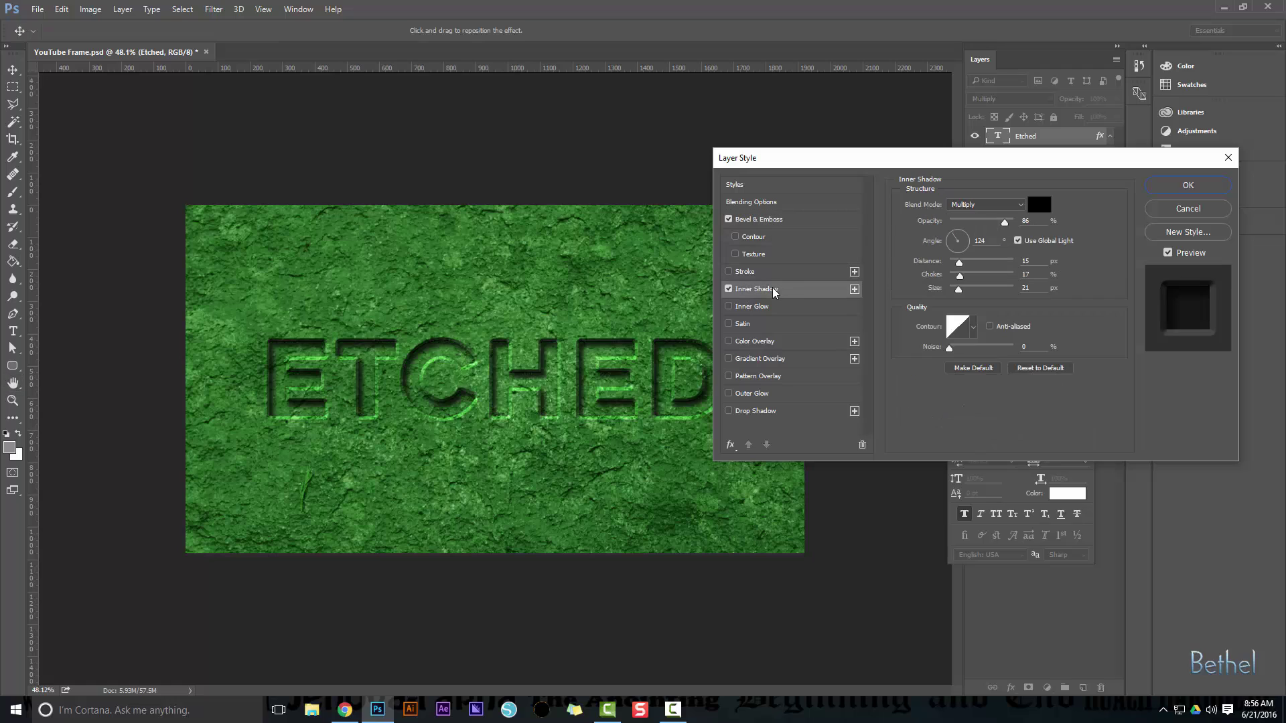
click(732, 290)
mouse_move(1004, 225)
mouse_down()
mouse_move(984, 227)
mouse_move(996, 227)
mouse_up()
drag(959, 289, 969, 292)
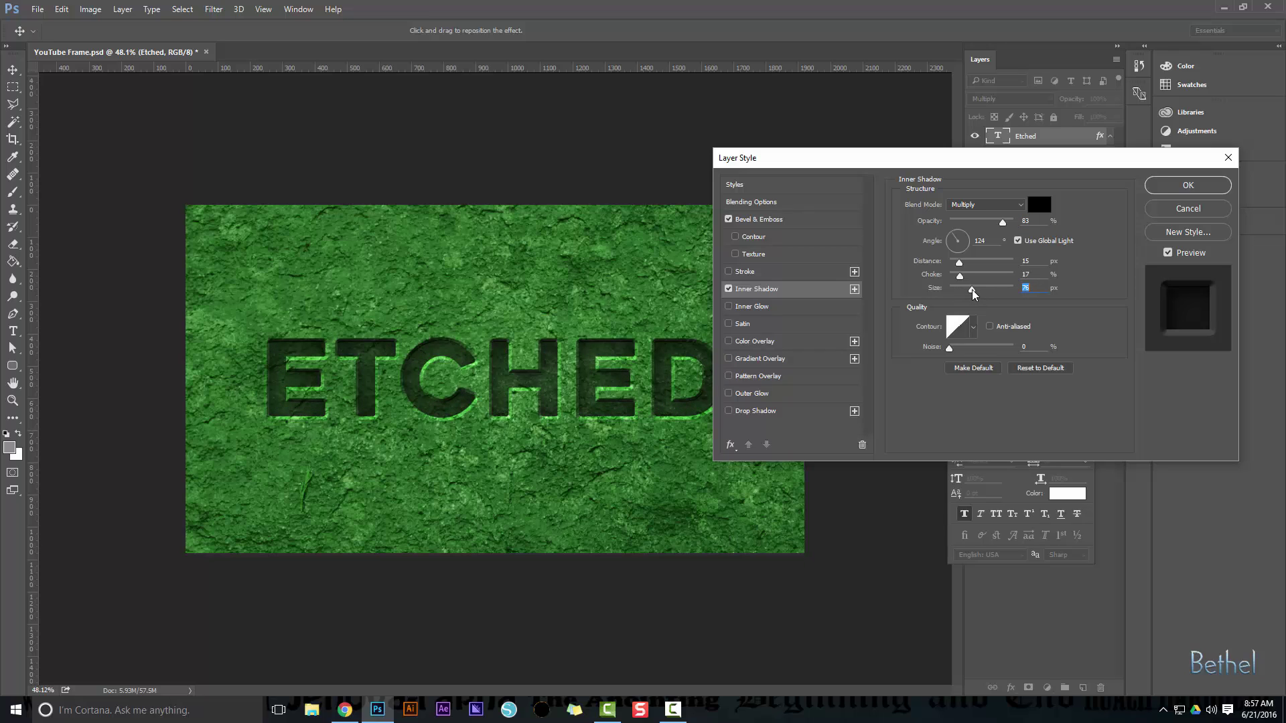
drag(972, 293, 962, 292)
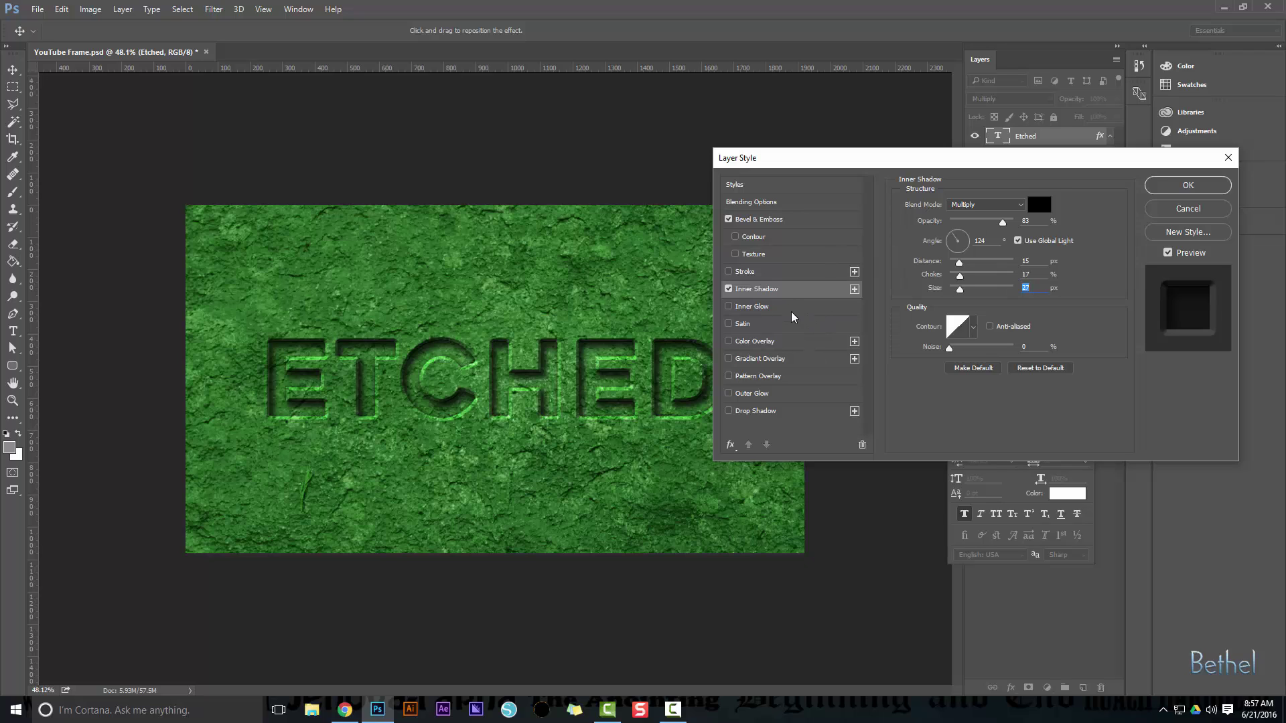
Step: Re-enable Color Overlay with slightly raised opacity, then re-enable Gradient Overlay
click(749, 343)
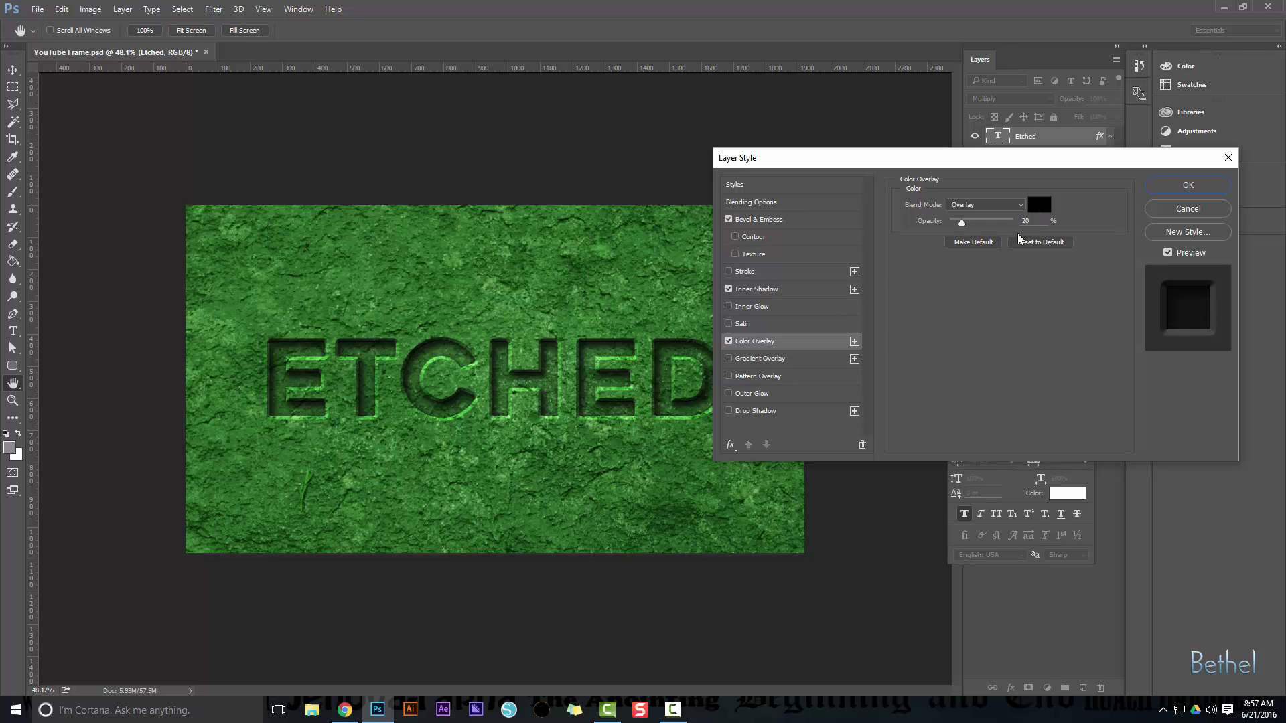
mouse_move(963, 223)
mouse_down()
mouse_move(1019, 226)
mouse_move(961, 225)
mouse_up()
click(767, 361)
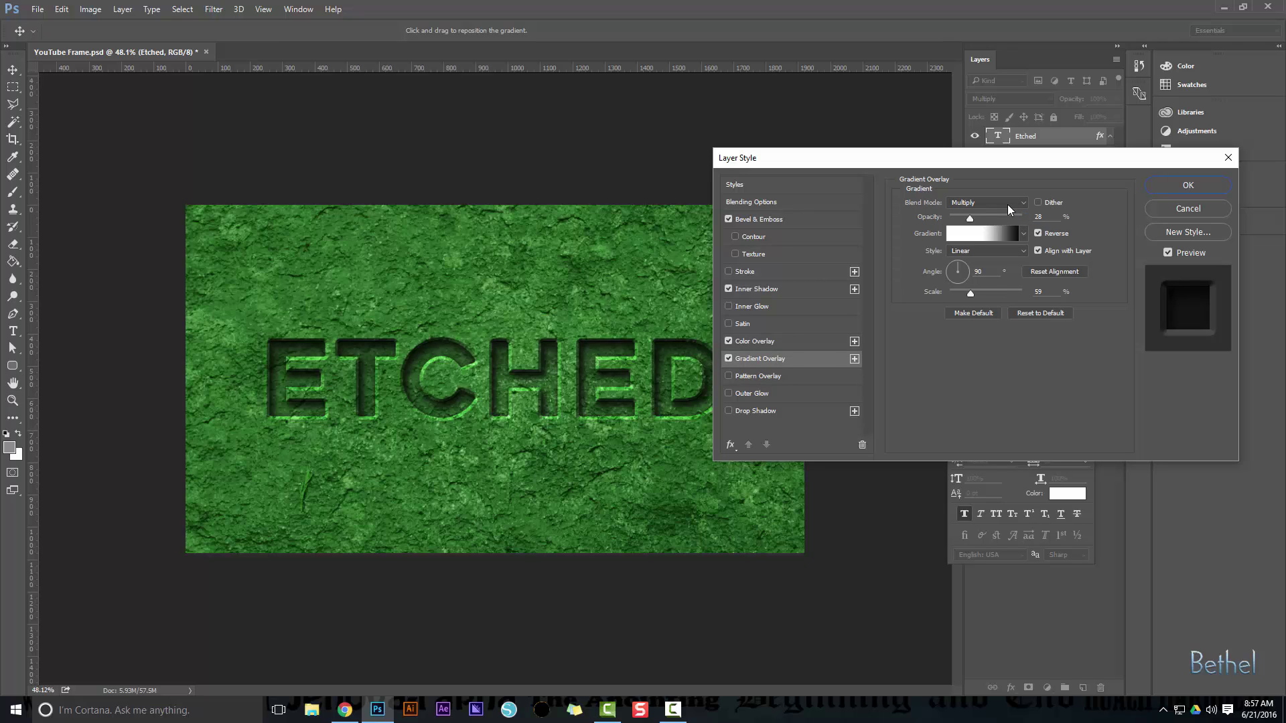
Step: Rebuild the overlay gradient as black-to-white, with the new white stop at 47%
click(986, 235)
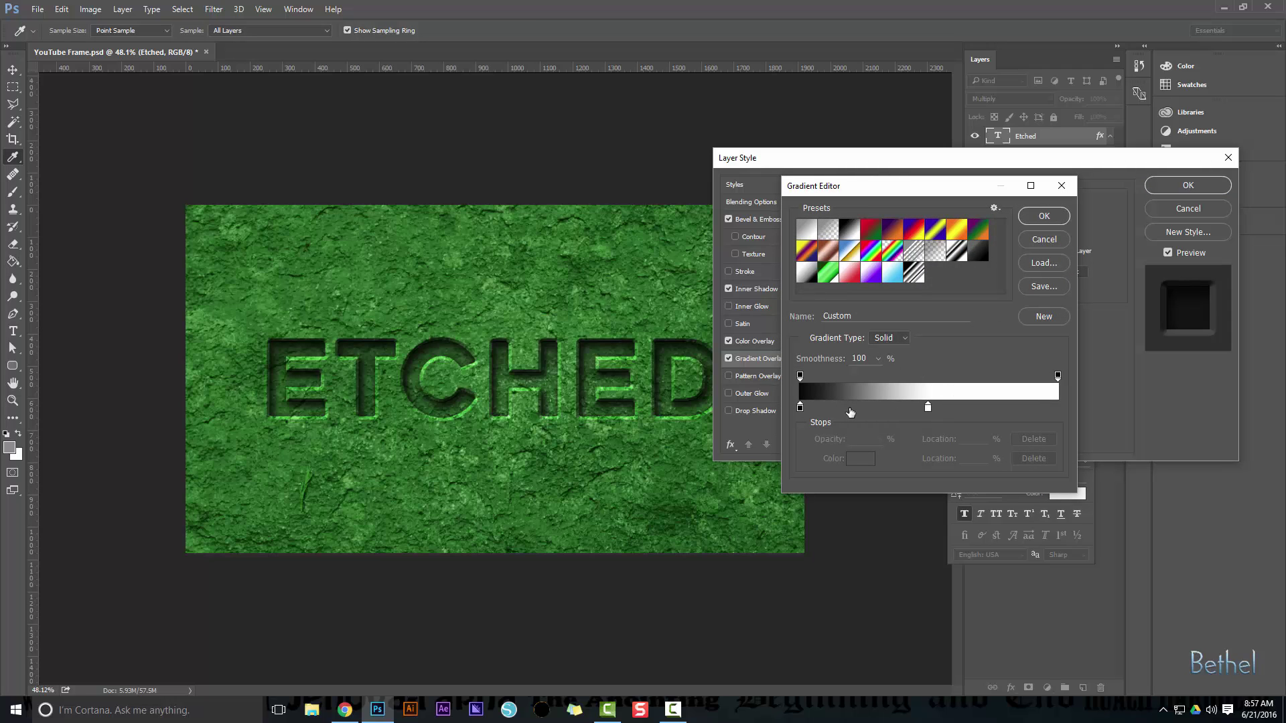
drag(928, 408, 1077, 422)
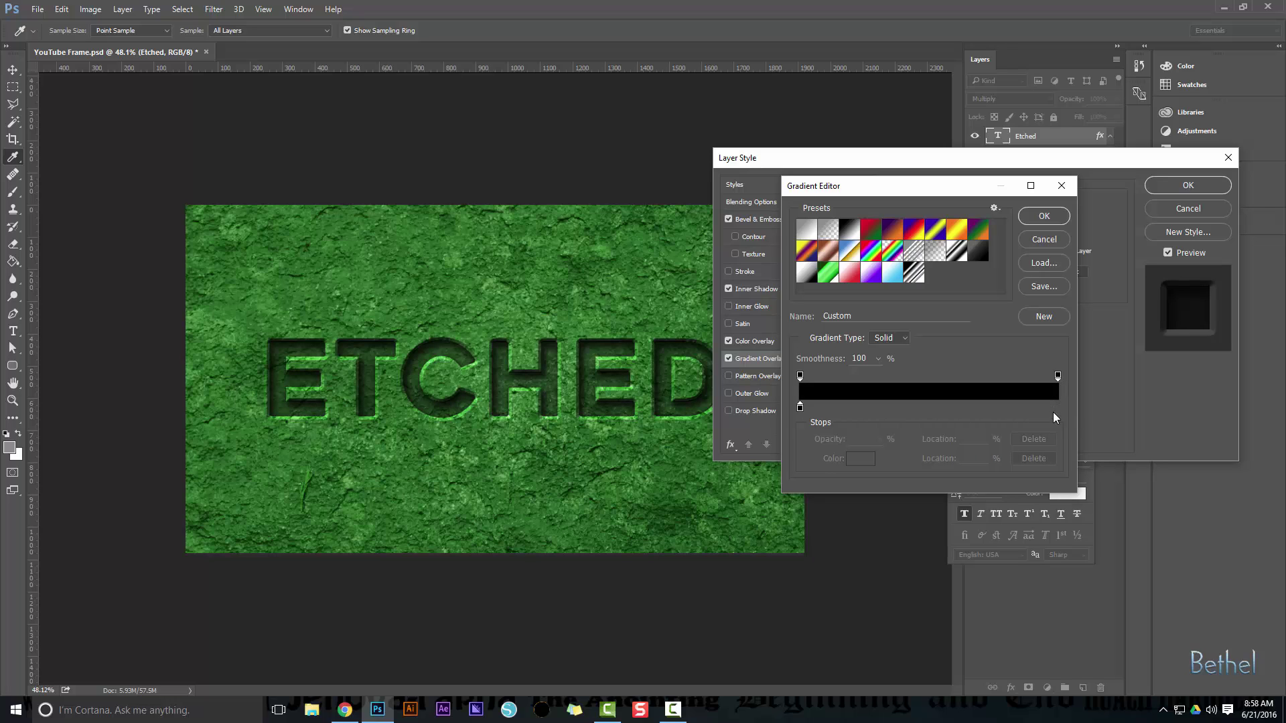
drag(1055, 410, 921, 413)
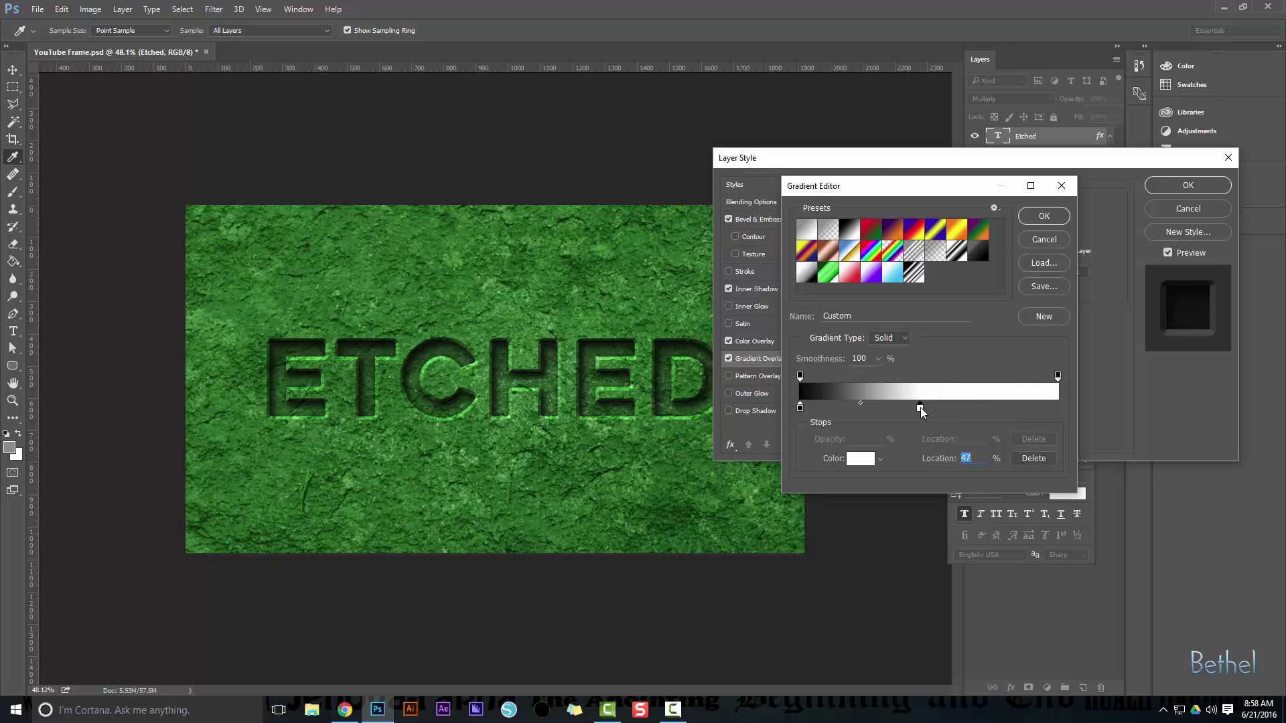
Step: Accept the new gradient, set the overlay angle to 90°, and apply the layer style
click(1032, 219)
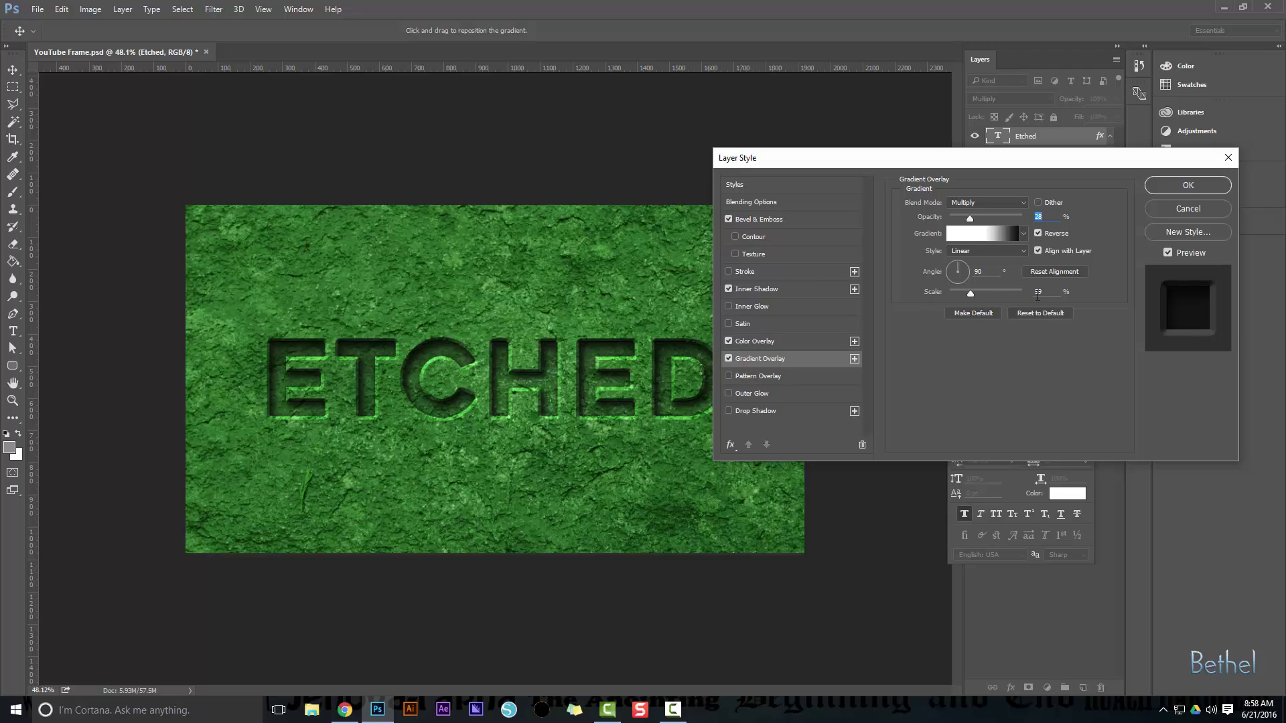
click(965, 272)
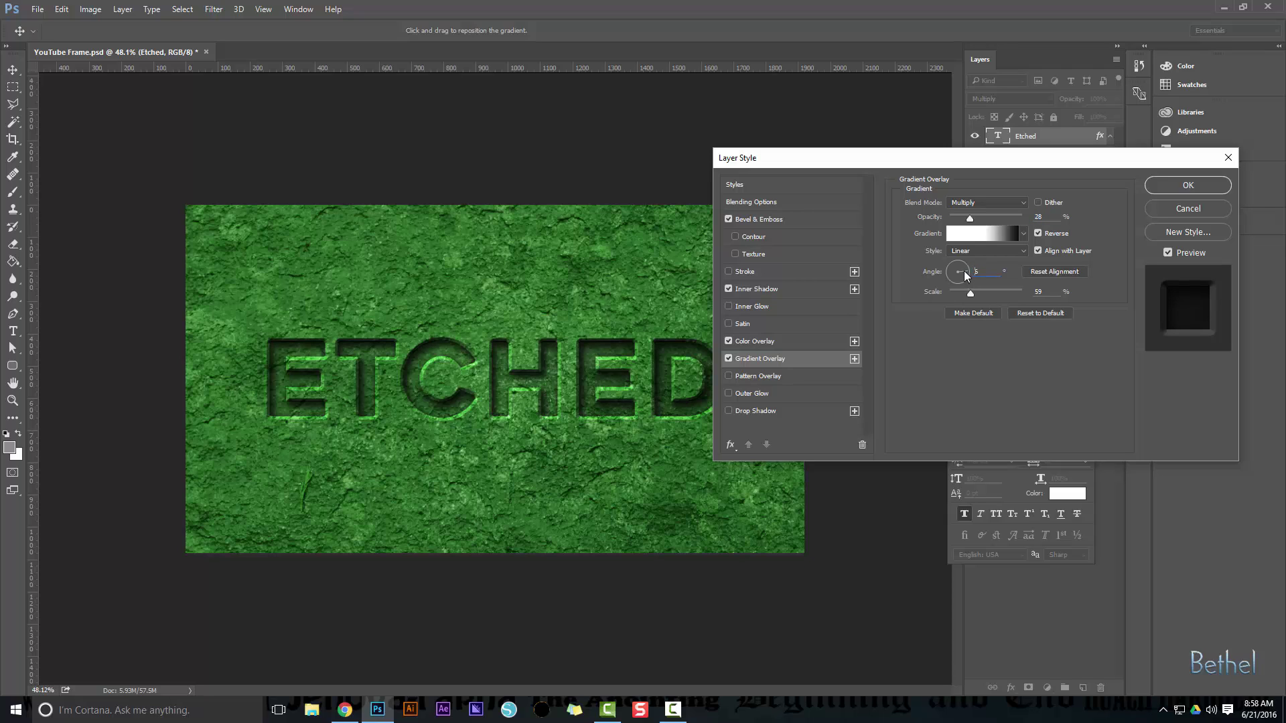
click(958, 267)
click(957, 265)
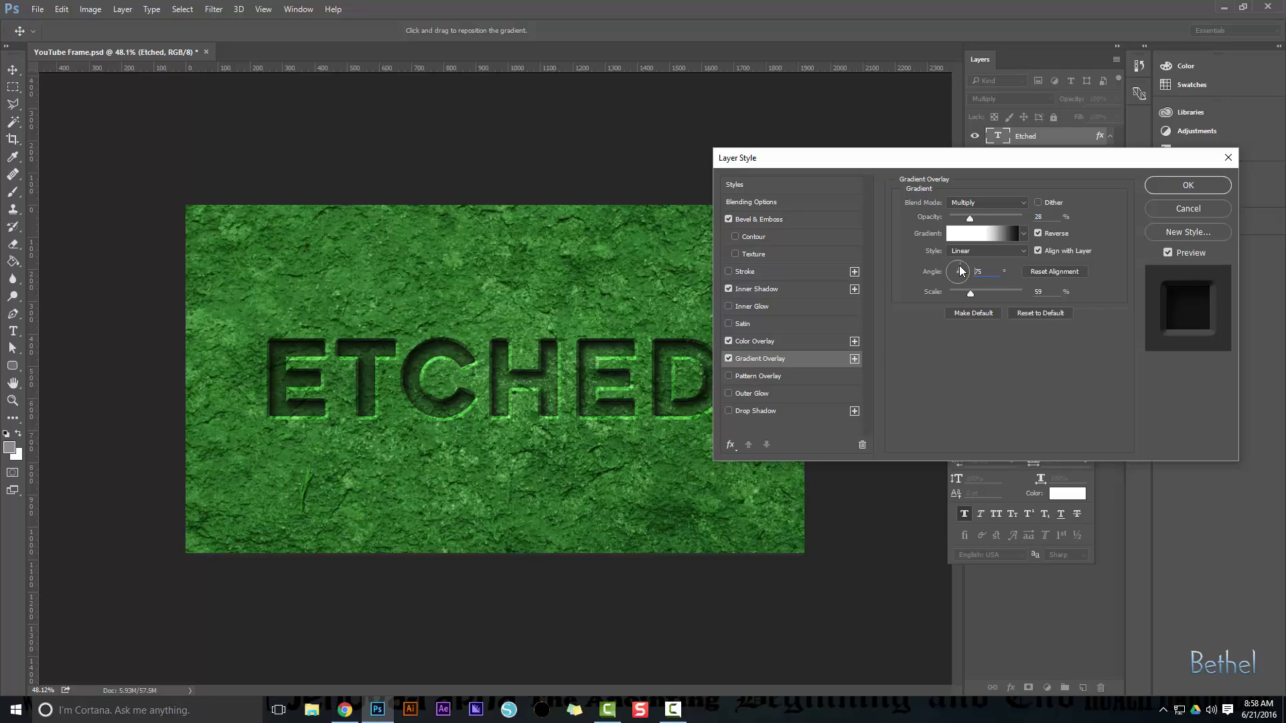
click(958, 266)
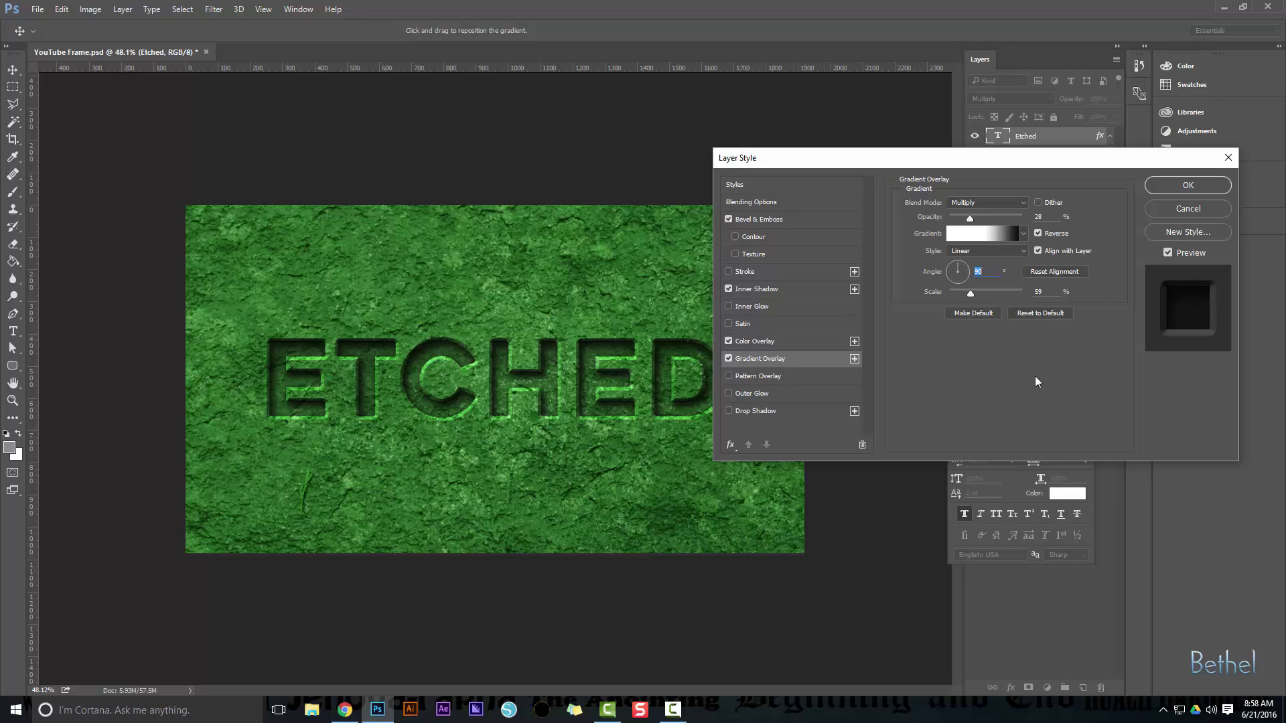
click(1187, 185)
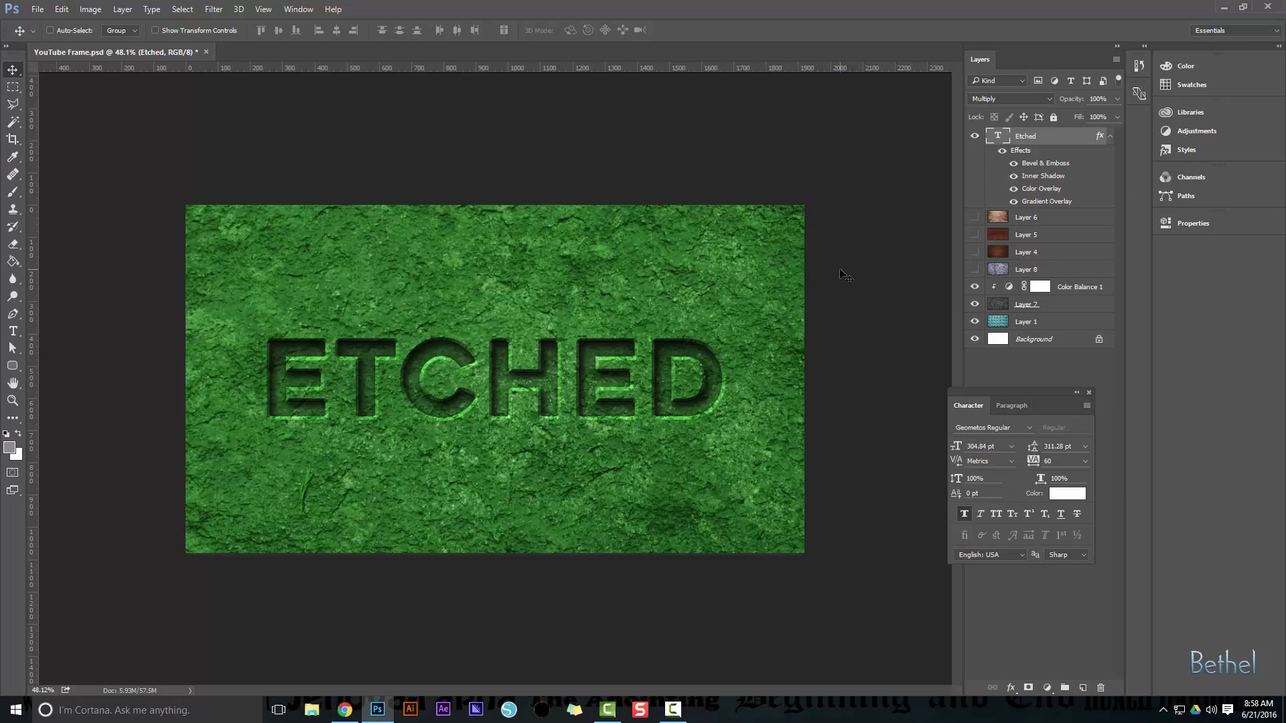
click(976, 219)
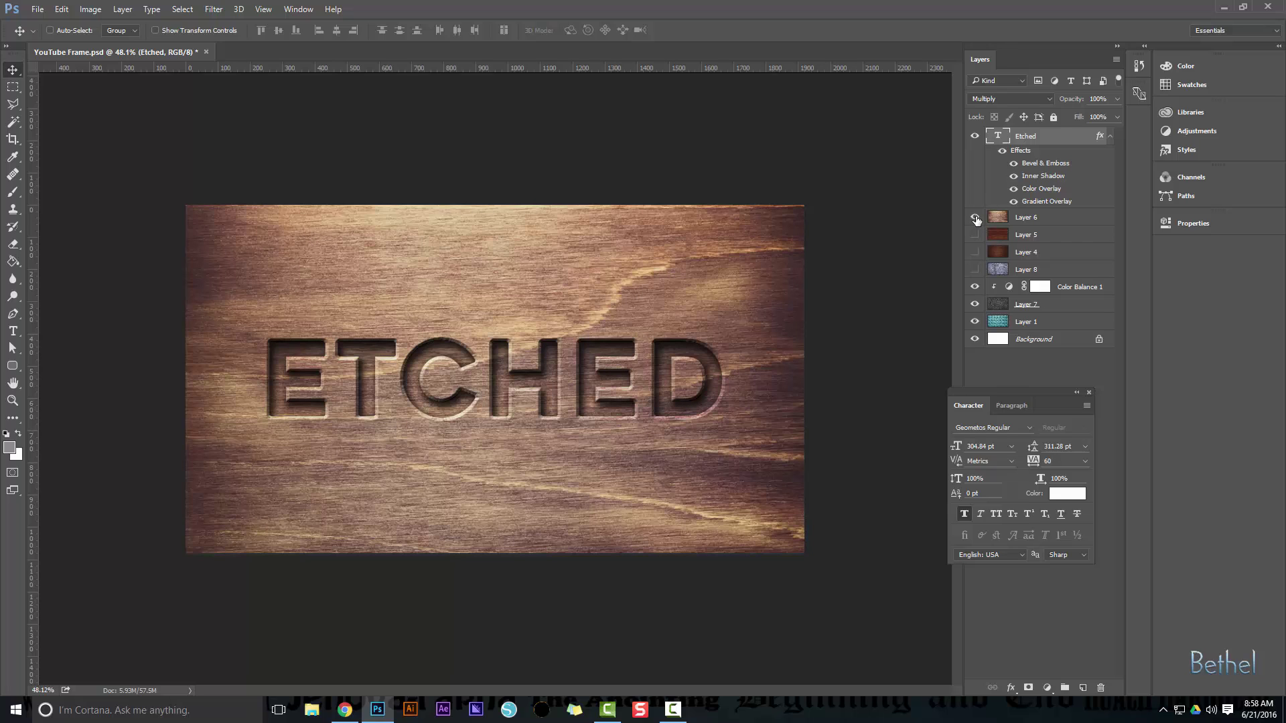
click(976, 235)
click(975, 218)
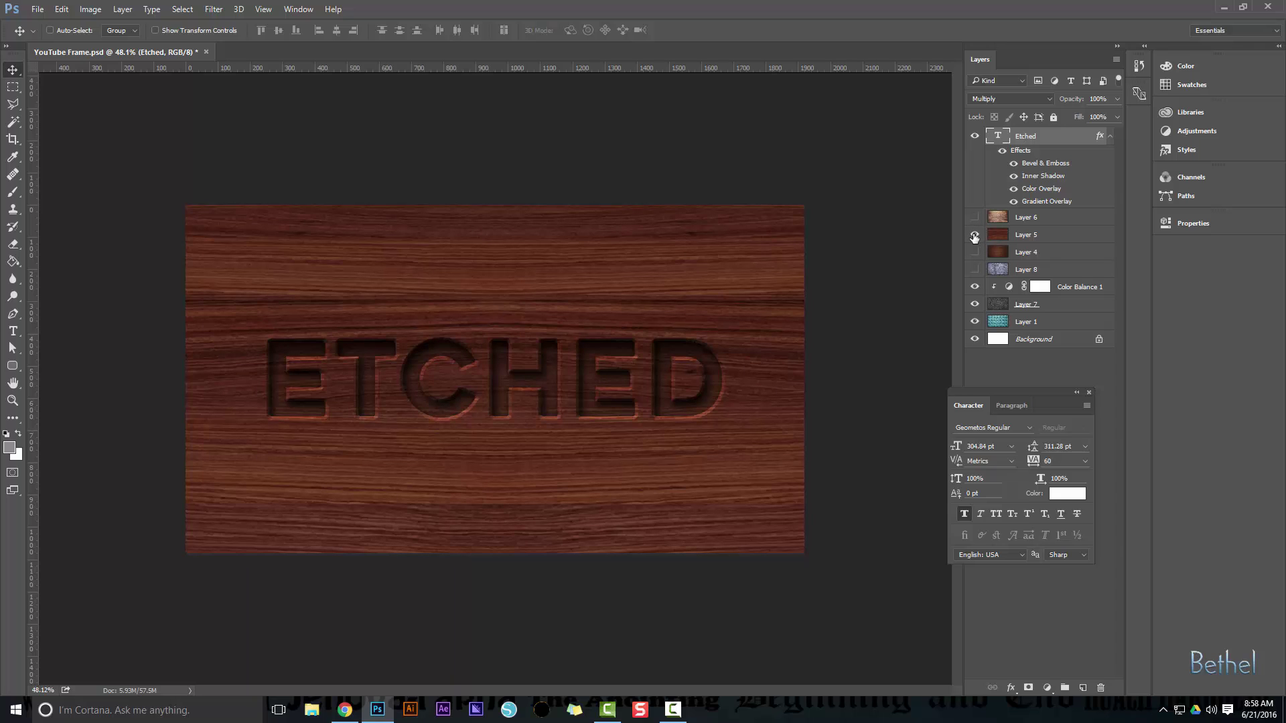
click(974, 236)
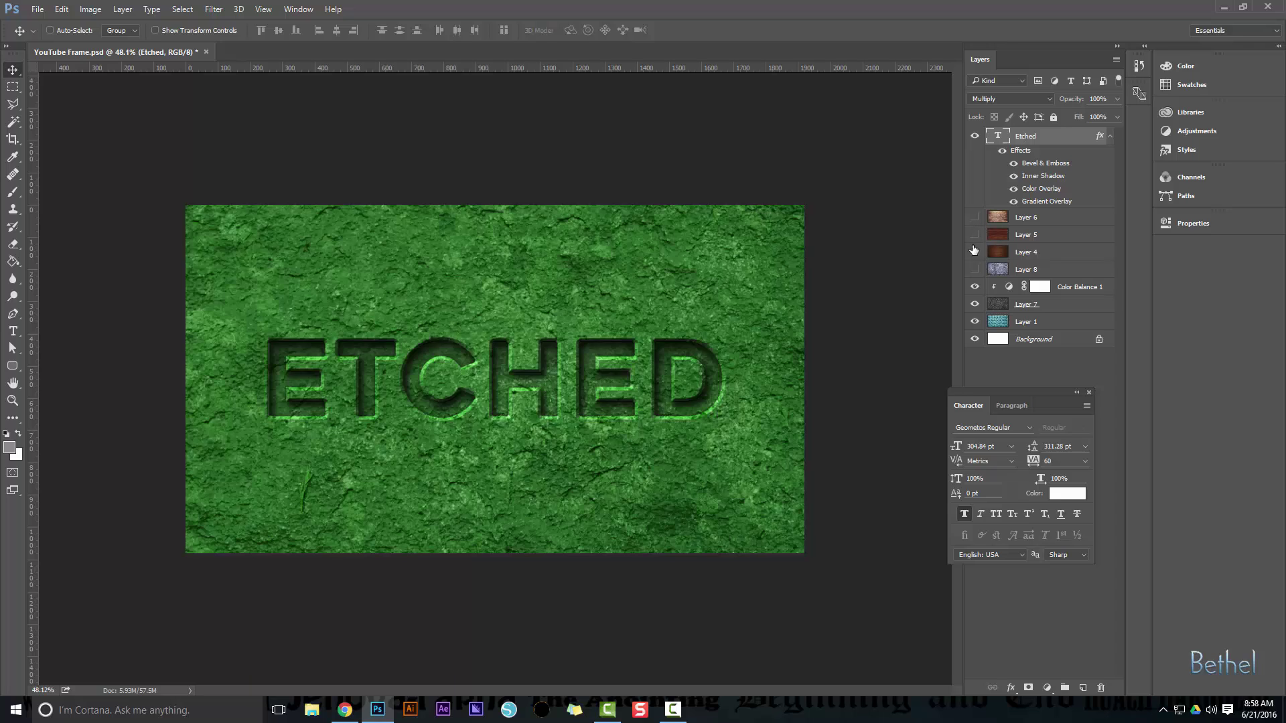
click(975, 252)
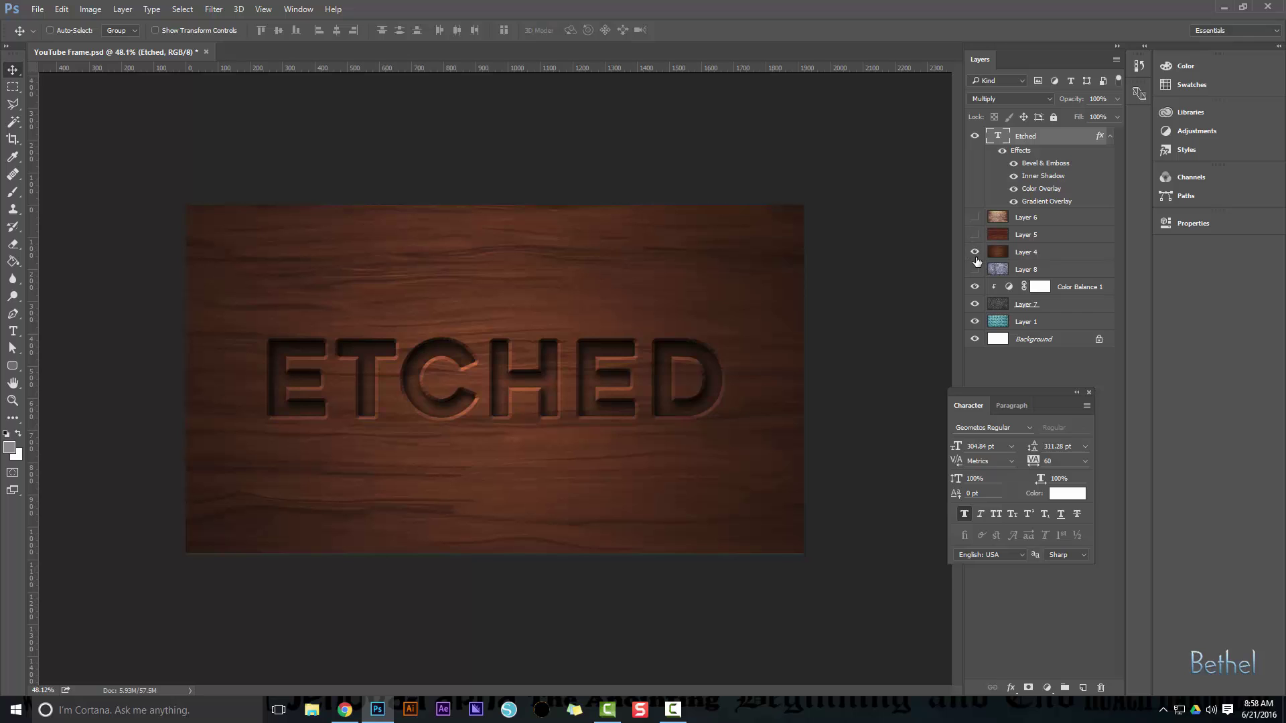
click(974, 252)
click(976, 269)
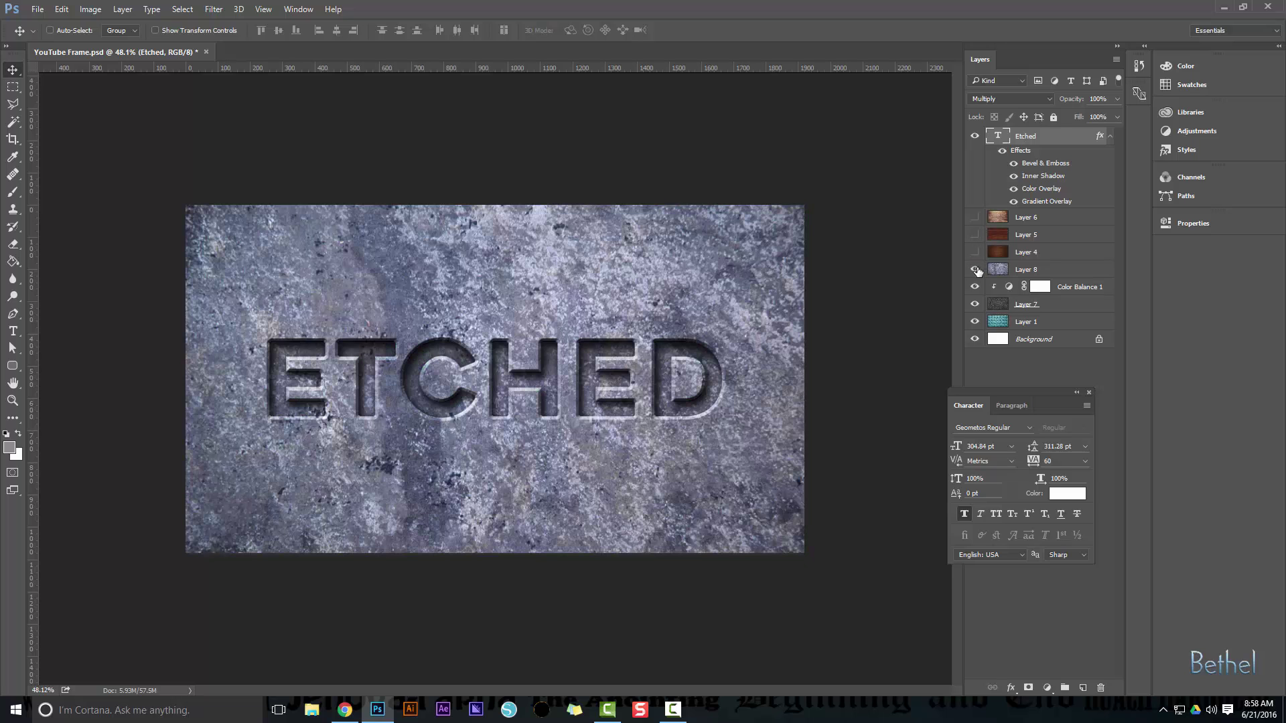
click(976, 269)
click(975, 305)
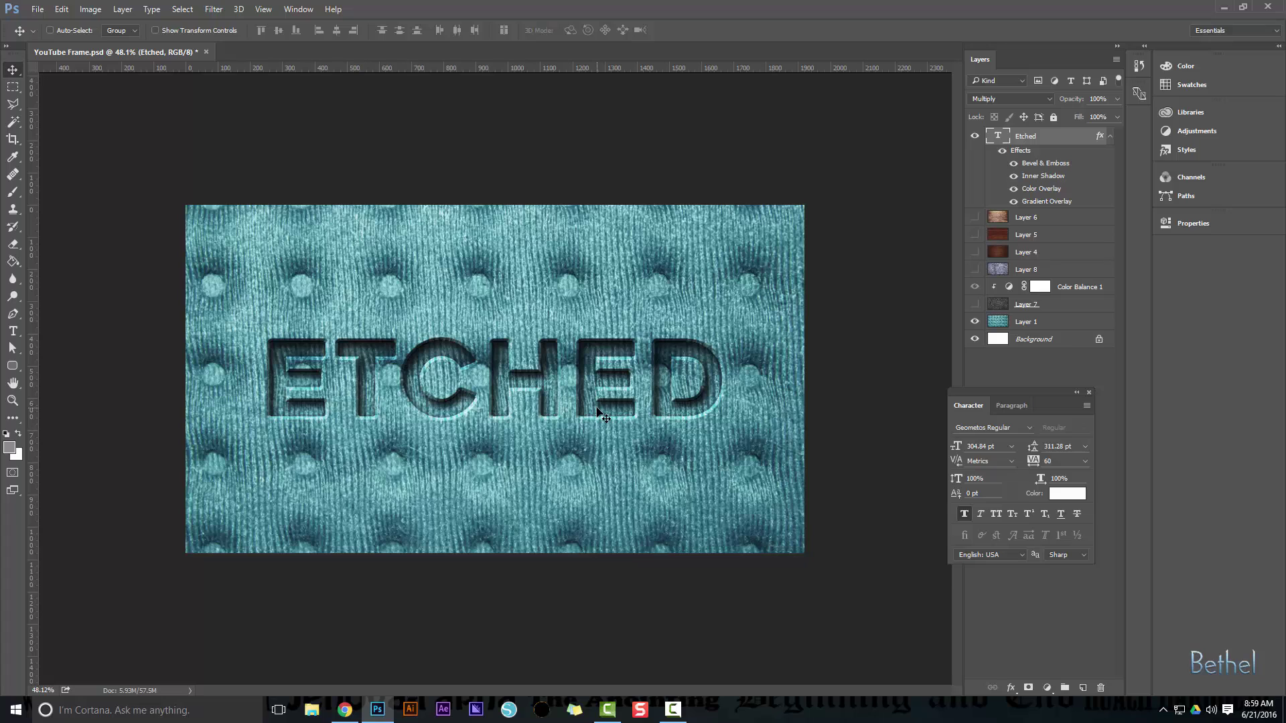
click(975, 305)
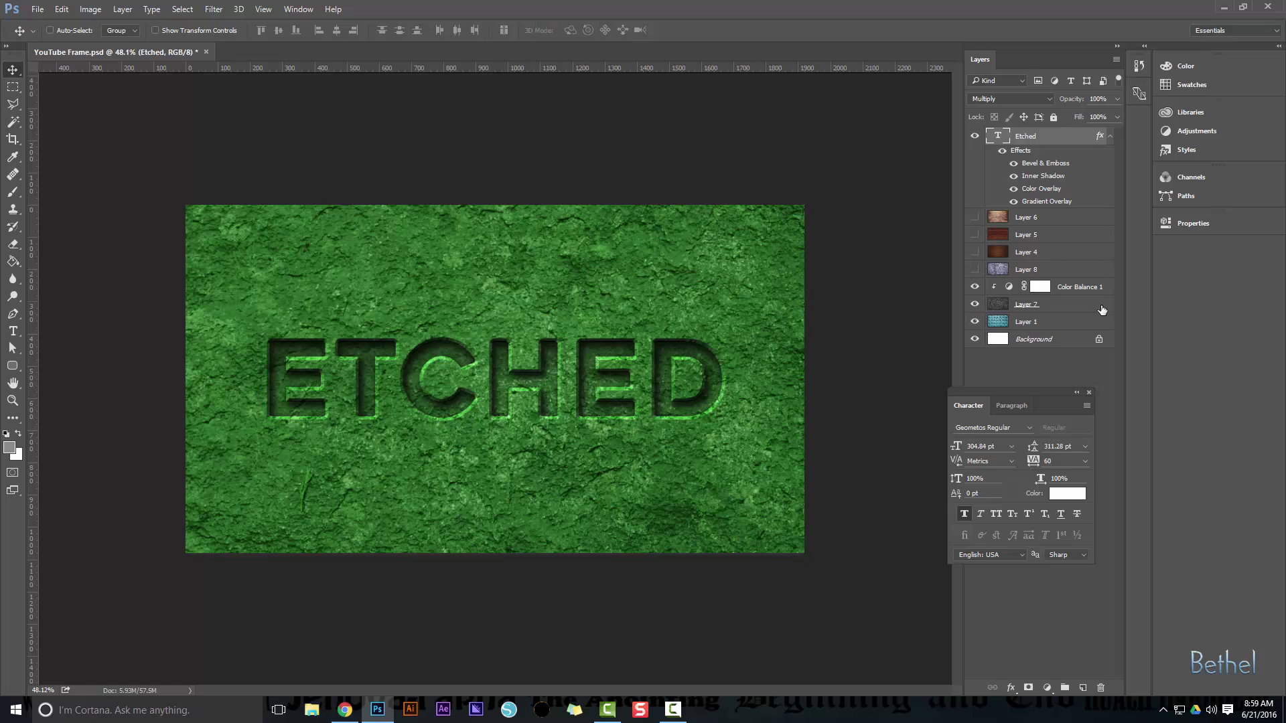
Step: Toggle Color Balance 1 off and back on to compare grey and green stone, then select it
click(975, 288)
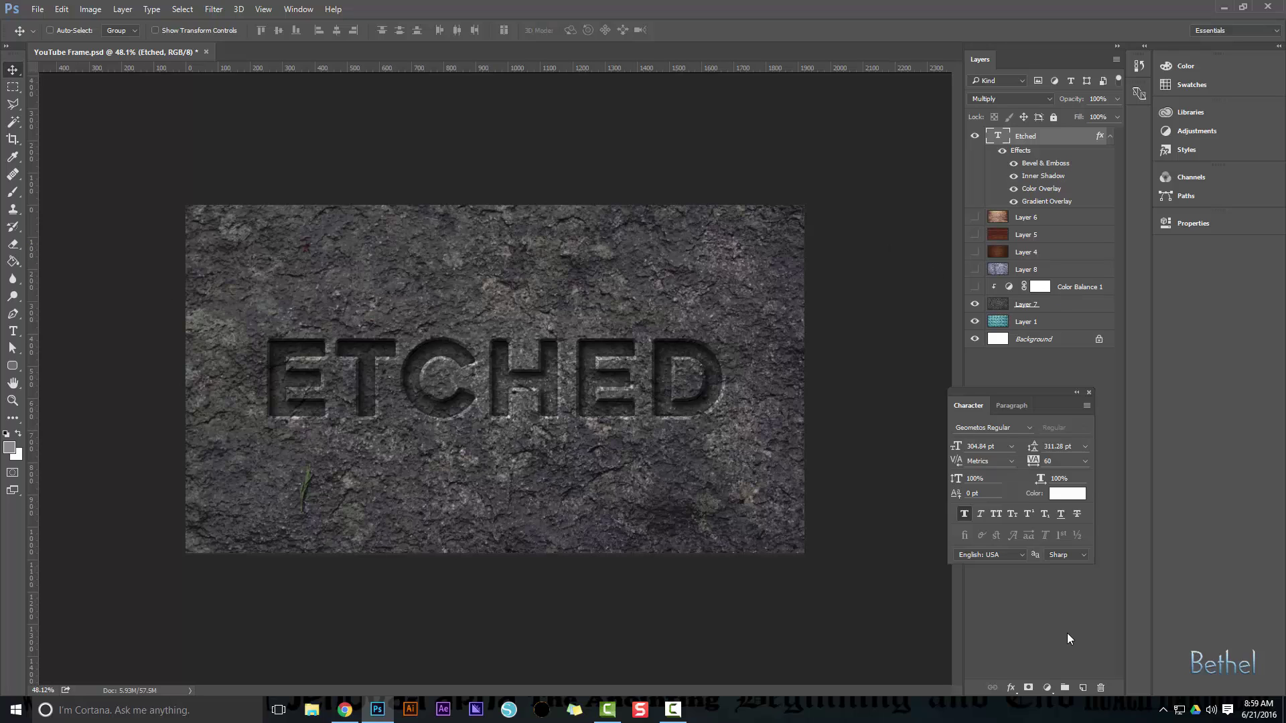
click(1050, 687)
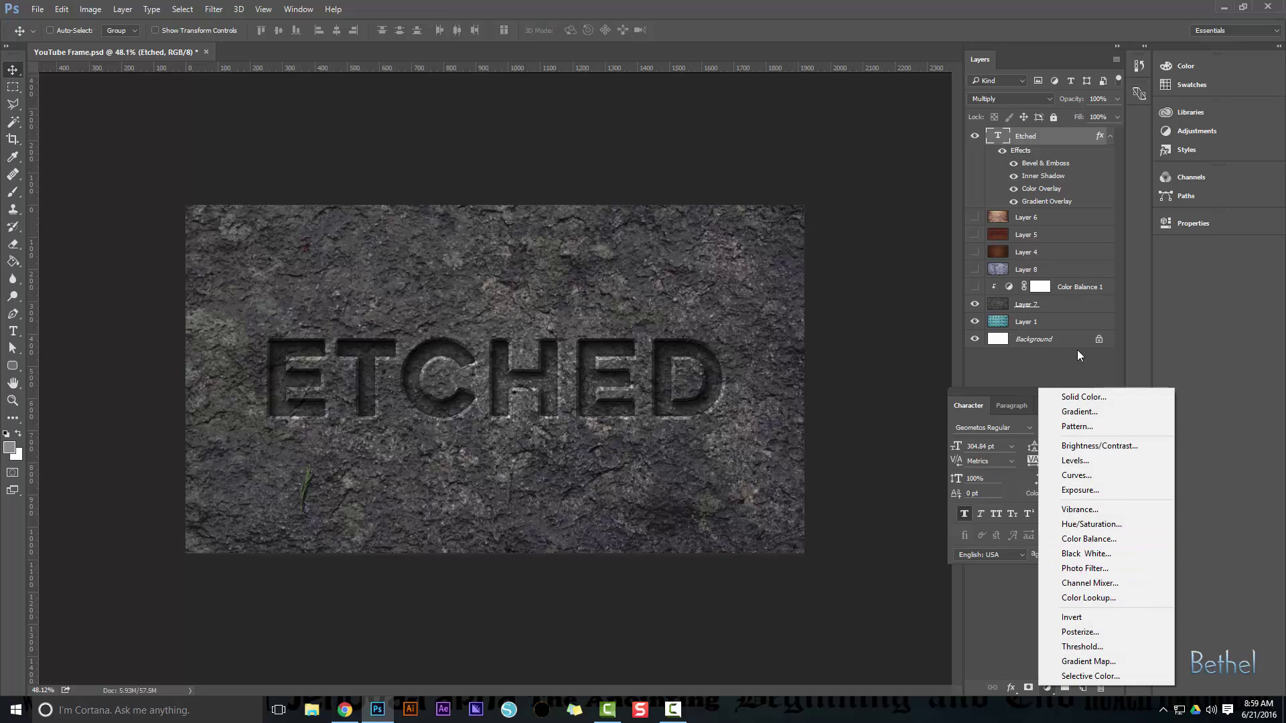
click(1063, 288)
click(975, 286)
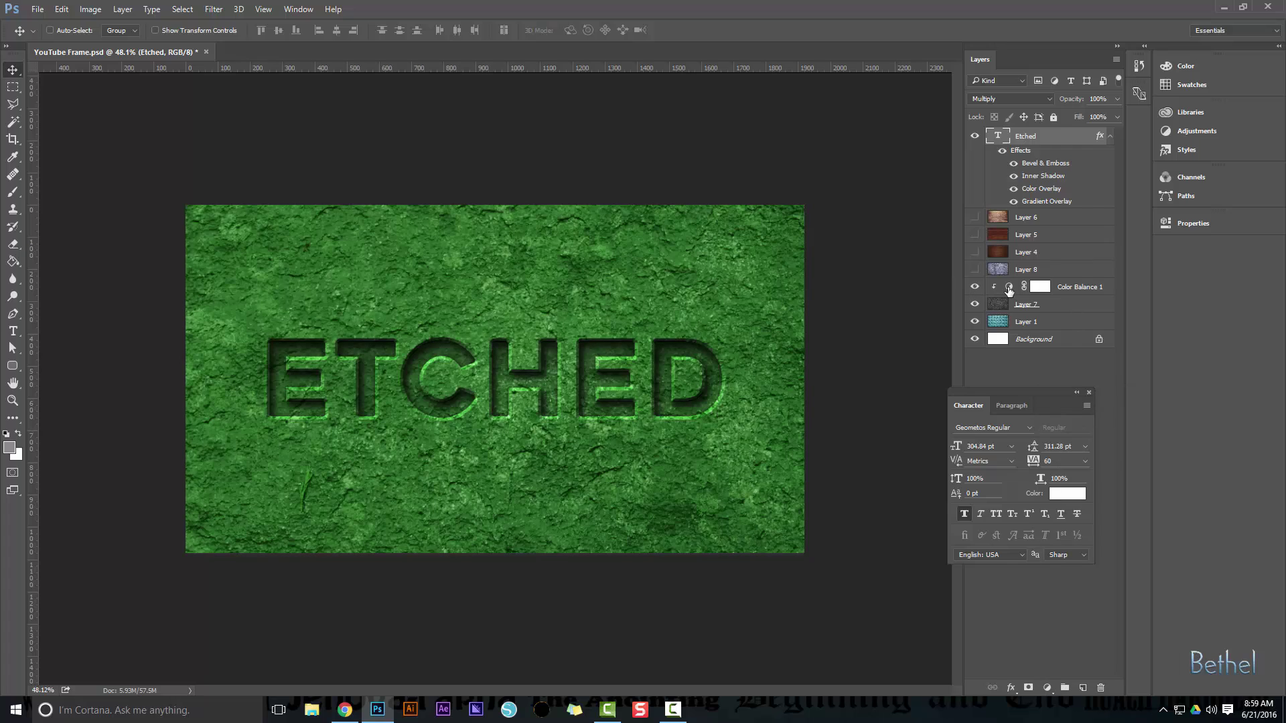
Step: Adjust Color Balance midtones to Cyan/Red -33, Magenta/Green +53, Yellow/Blue -84 for grass-green stone
double_click(1009, 287)
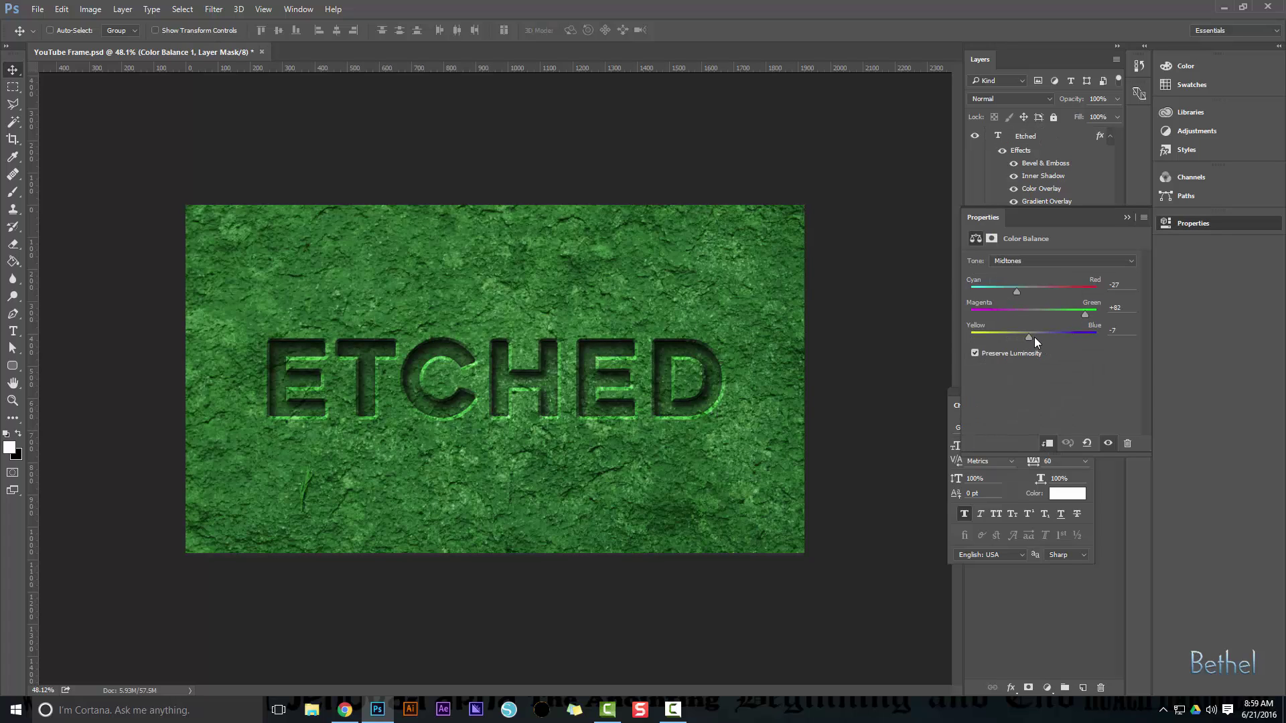
mouse_move(1034, 337)
mouse_down()
mouse_move(1084, 337)
mouse_move(1029, 315)
mouse_up()
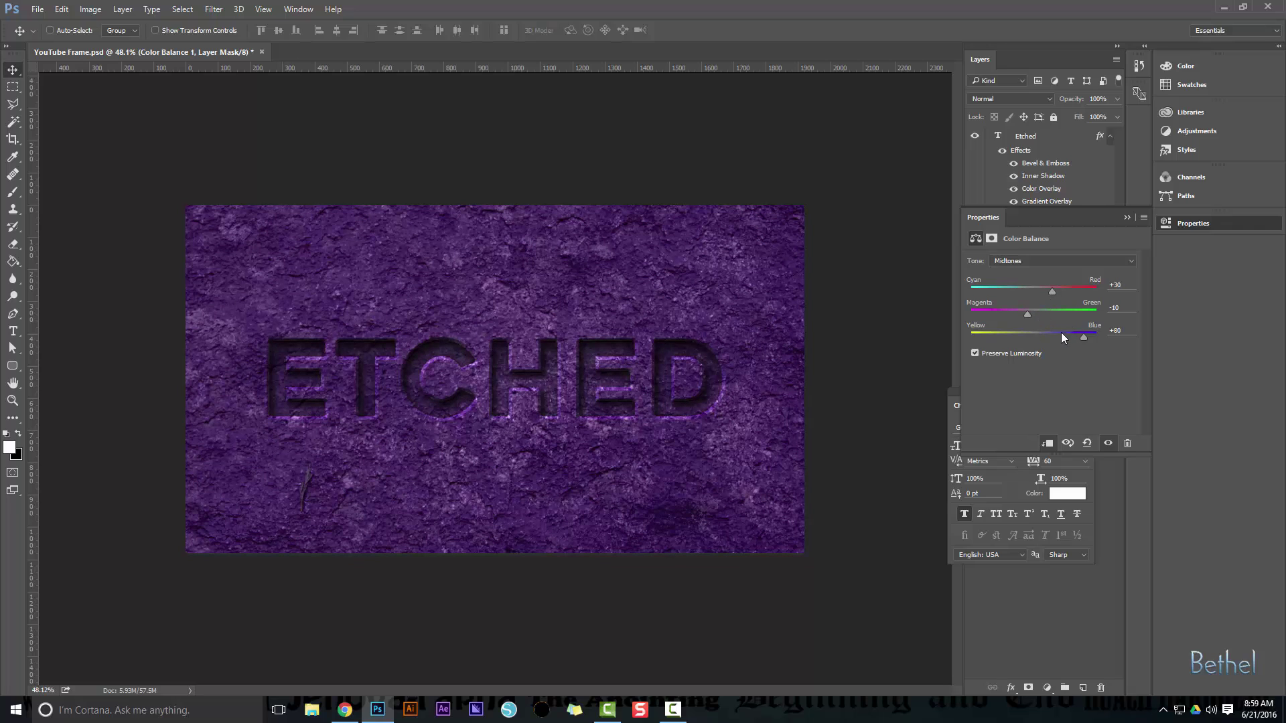
drag(1061, 332, 1047, 291)
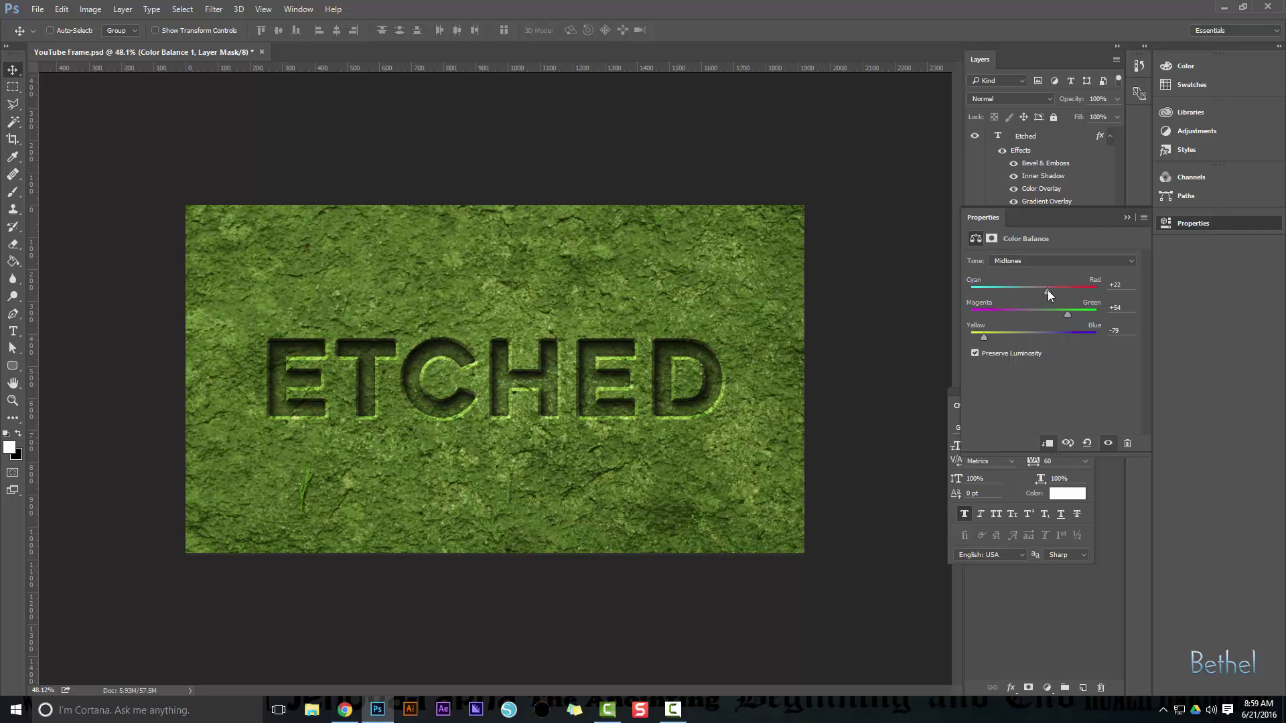
drag(983, 337, 979, 336)
drag(1044, 292, 1022, 292)
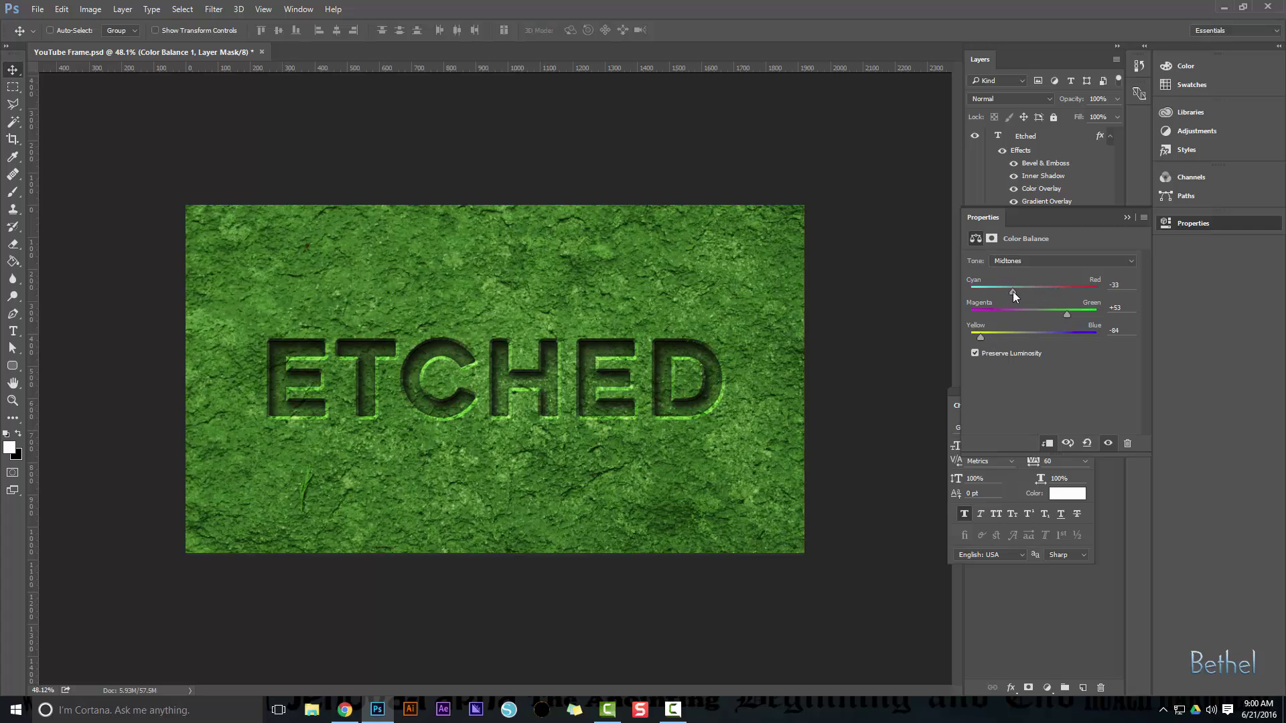